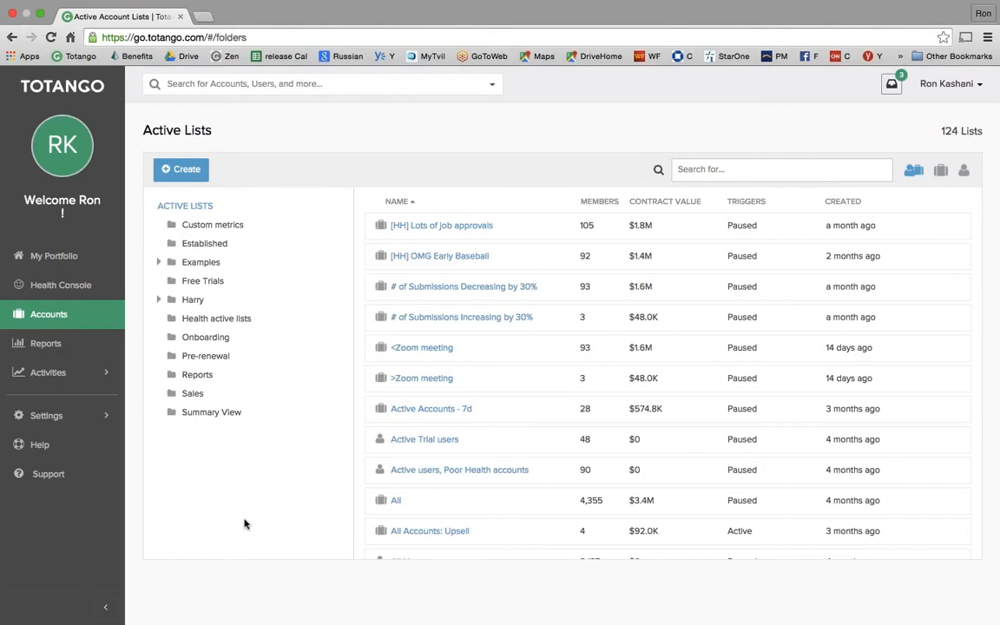
- Search the account lists for 'fince', open Finance Sector Upsell, and open its active filter editor
click(179, 169)
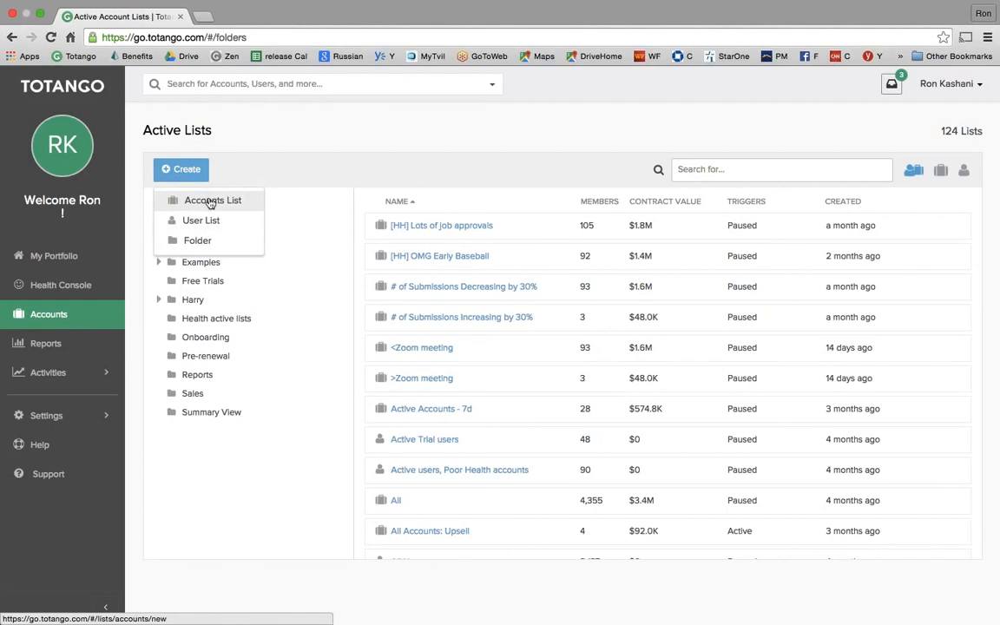
click(709, 169)
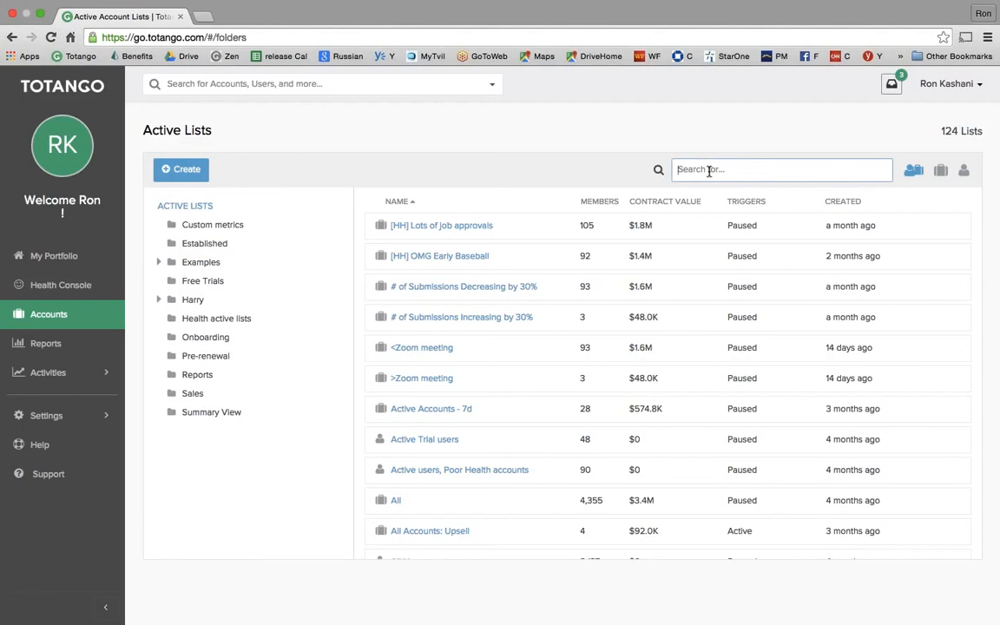
text(fince)
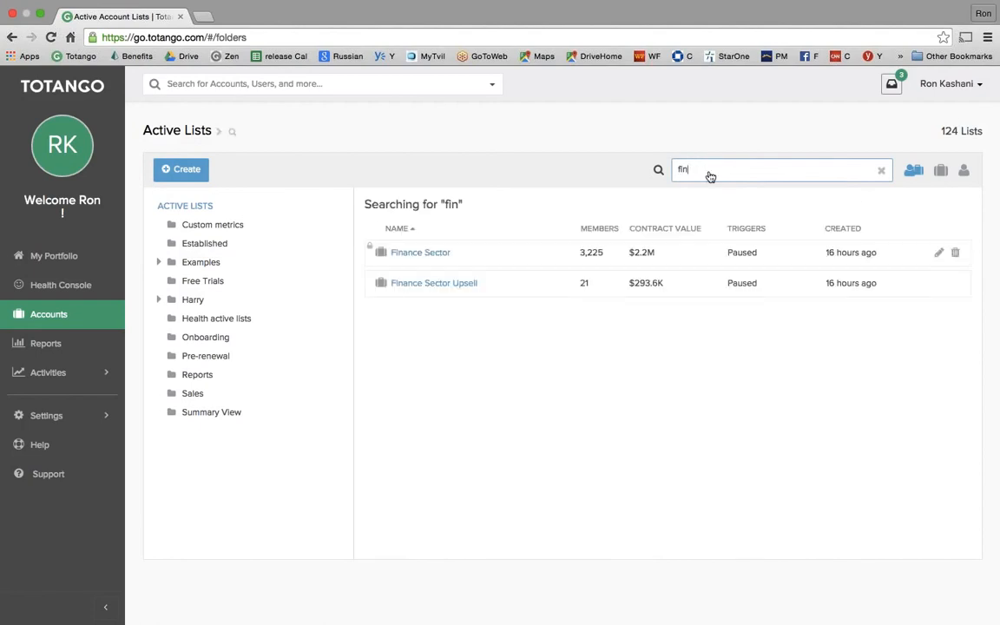
click(438, 288)
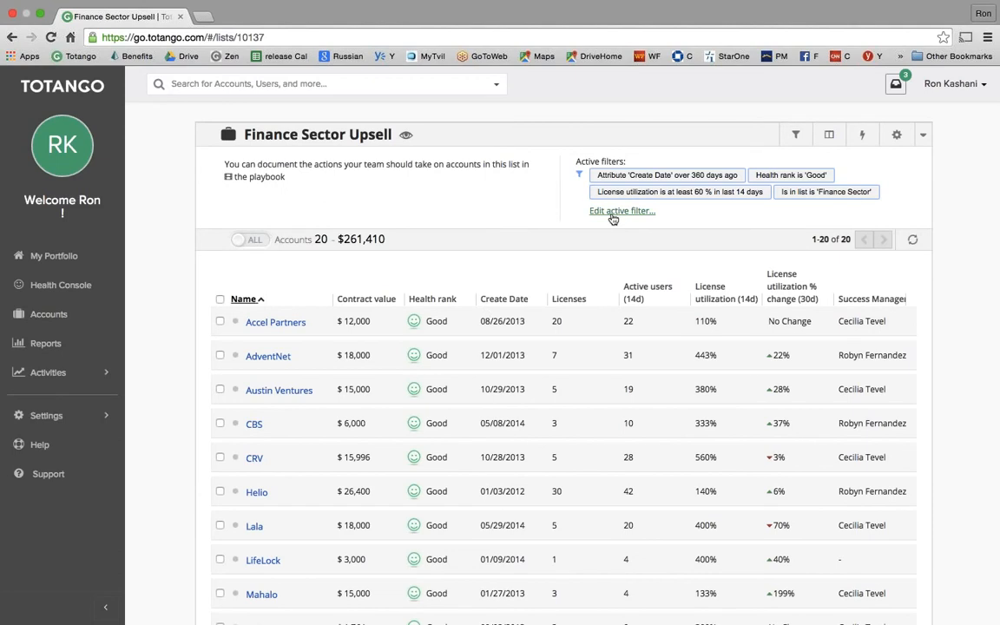
click(613, 217)
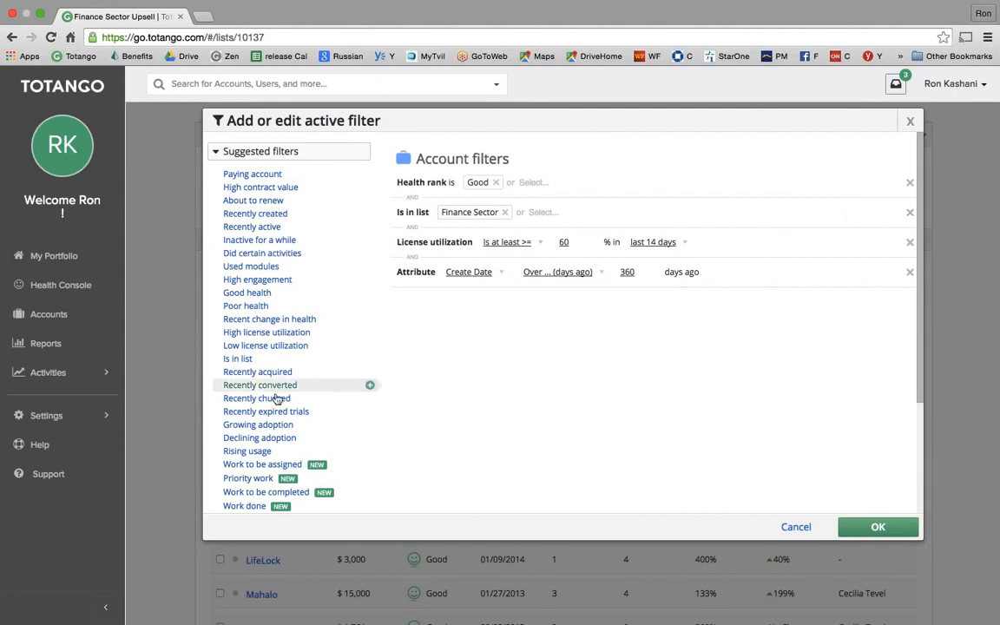
- Browse the Suggested and More account filters, then apply the four active filters (21 accounts, $293,574)
scroll(283, 403, down, 2)
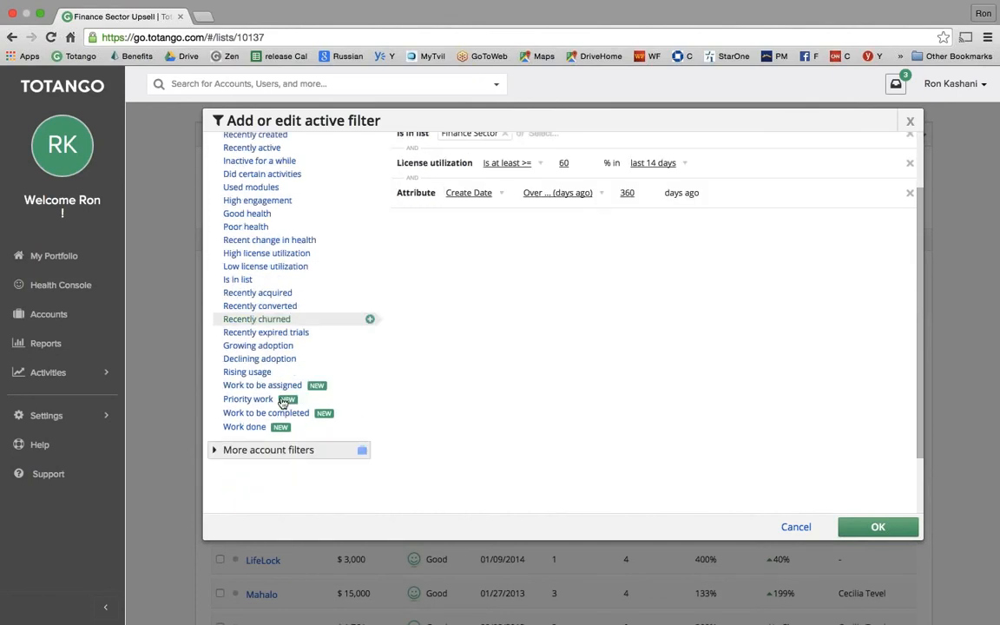
scroll(284, 403, down, 1)
click(217, 396)
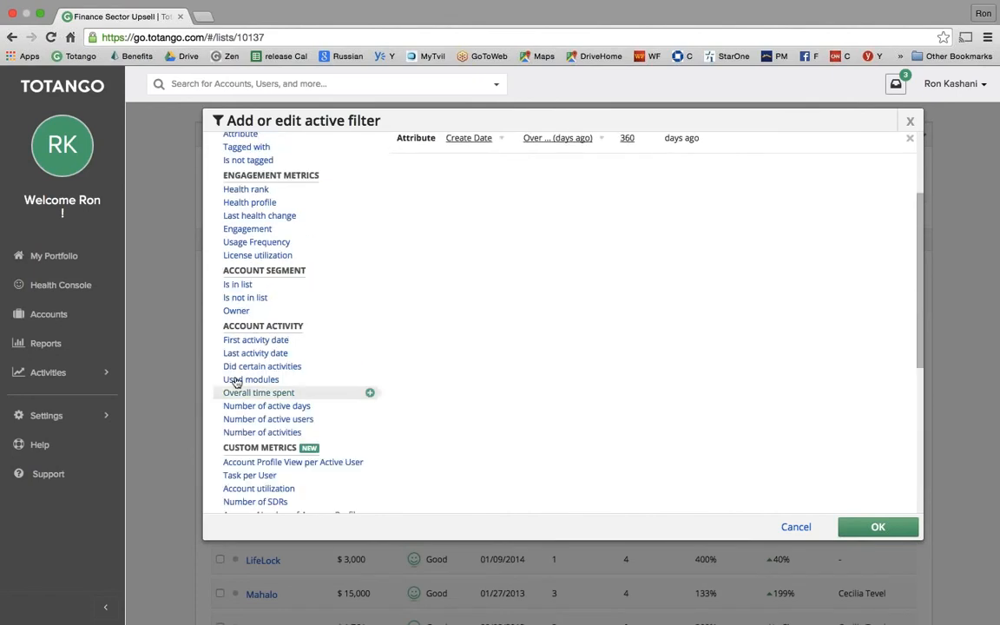
scroll(257, 287, up, 3)
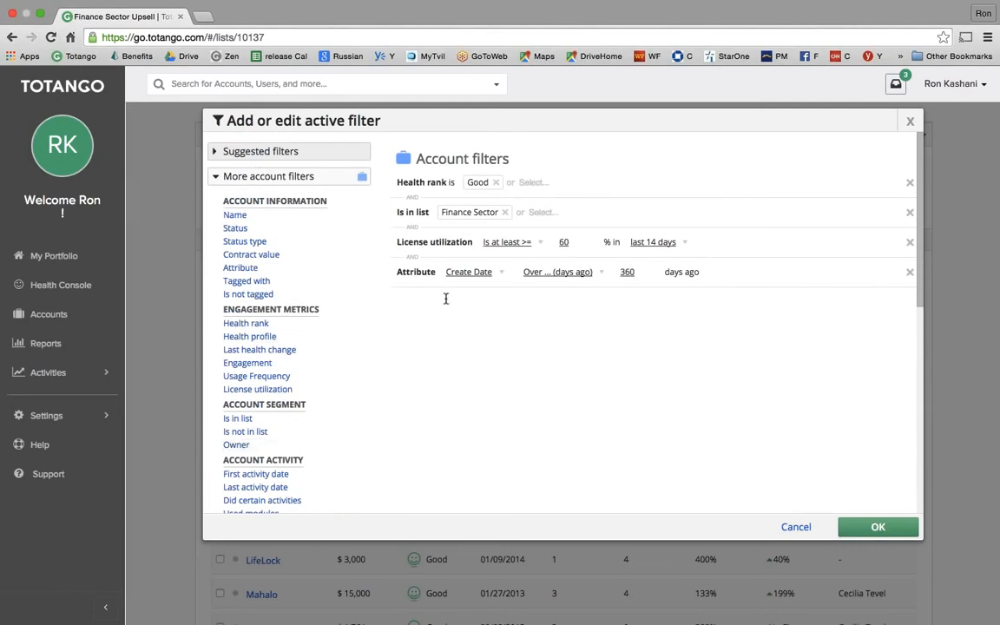
click(878, 528)
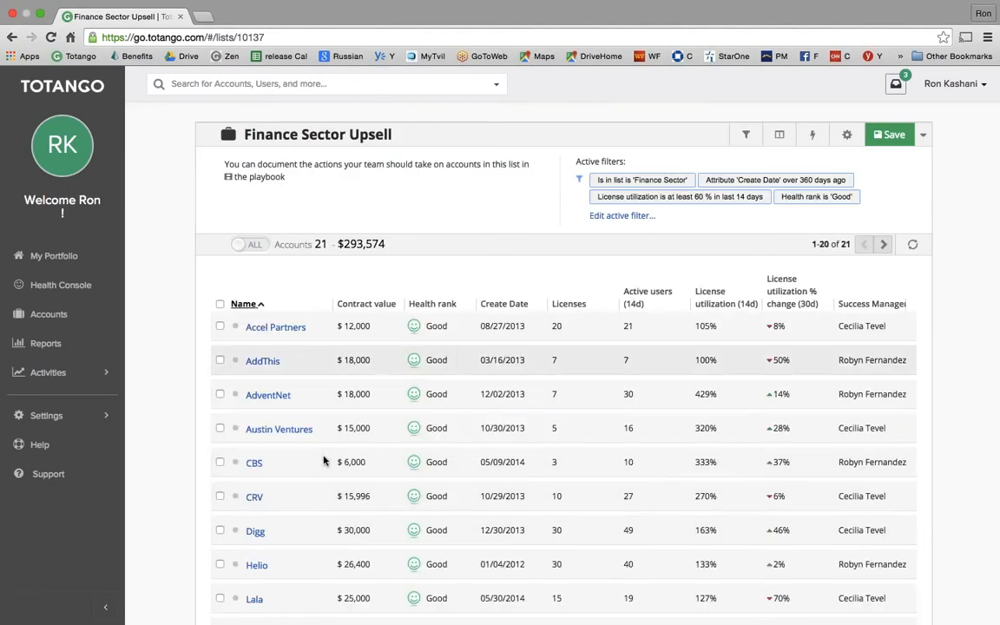
- Scroll through the Finance Sector Upsell accounts and open the Add or edit columns editor
scroll(662, 467, down, 1)
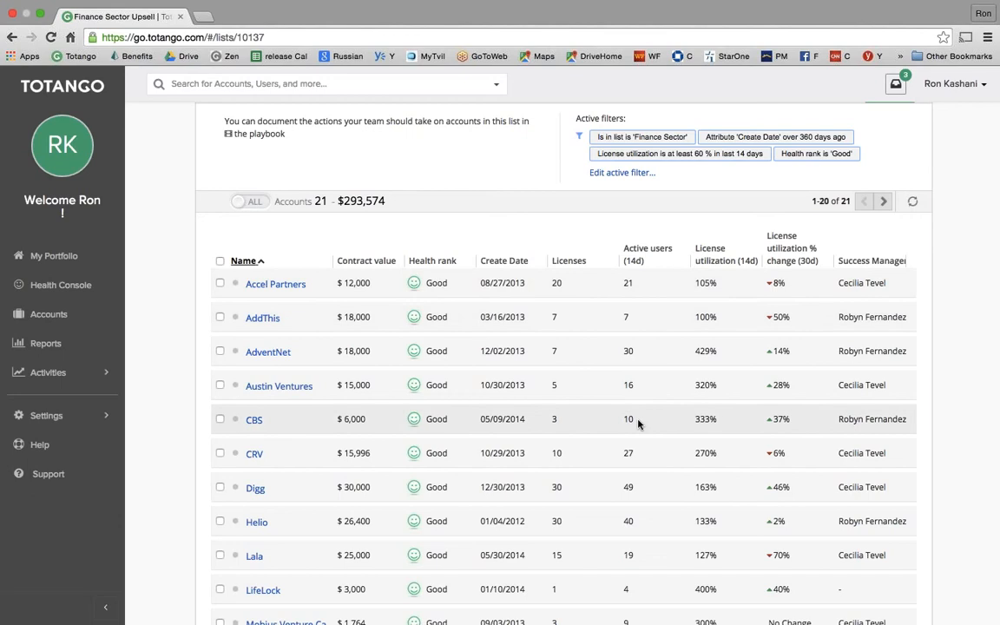
scroll(639, 423, up, 1)
scroll(639, 423, up, 1)
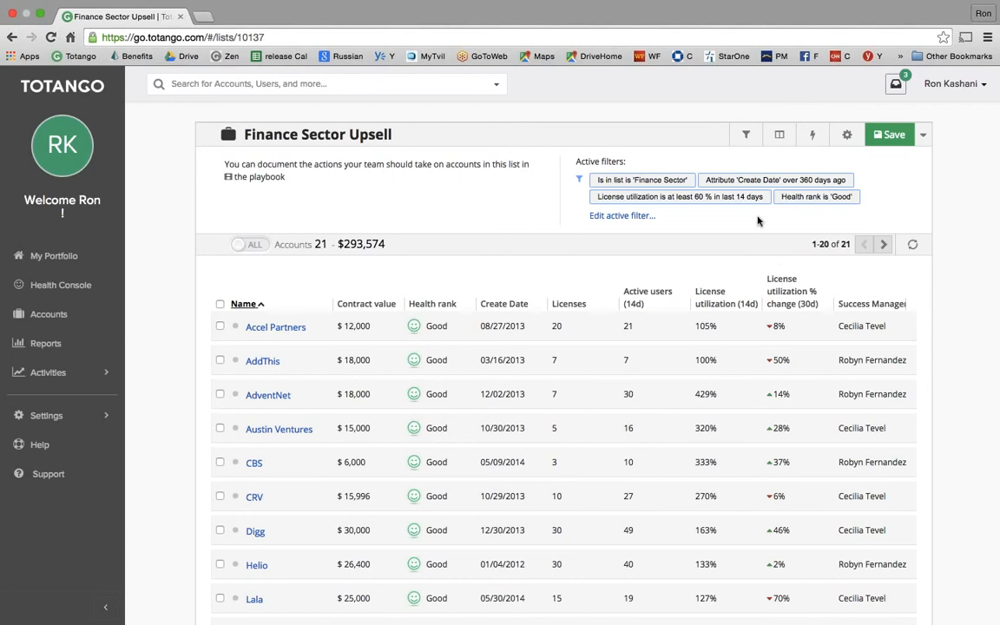
click(779, 137)
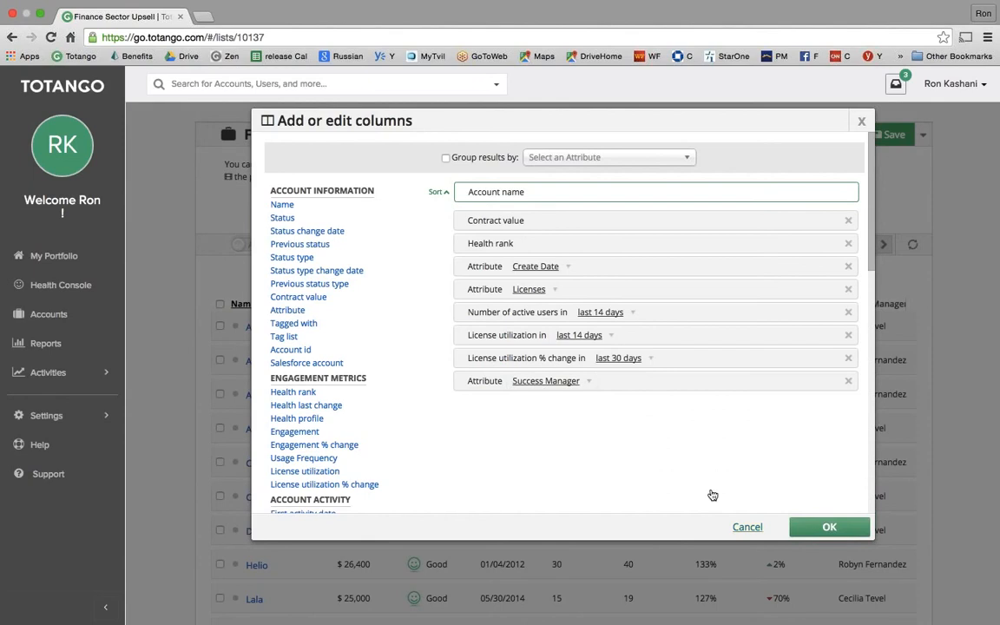
- Cancel the Add or edit columns dialog, keeping the nine columns from Name to Success Manager
click(747, 527)
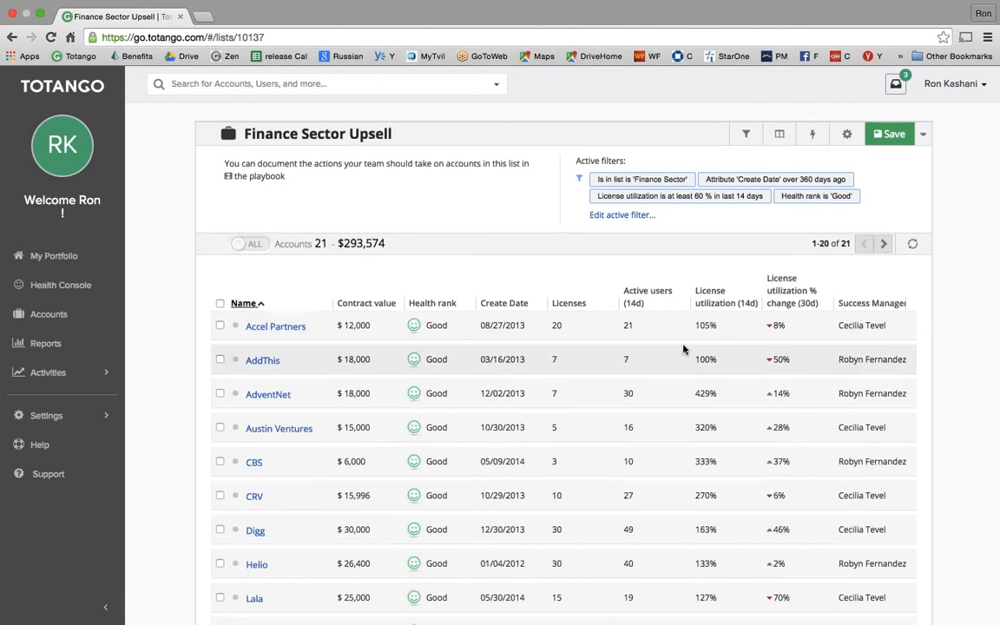
- Open AdventNet from the list's Name column, reloading the page after it stalls
scroll(683, 346, down, 1)
scroll(651, 303, up, 1)
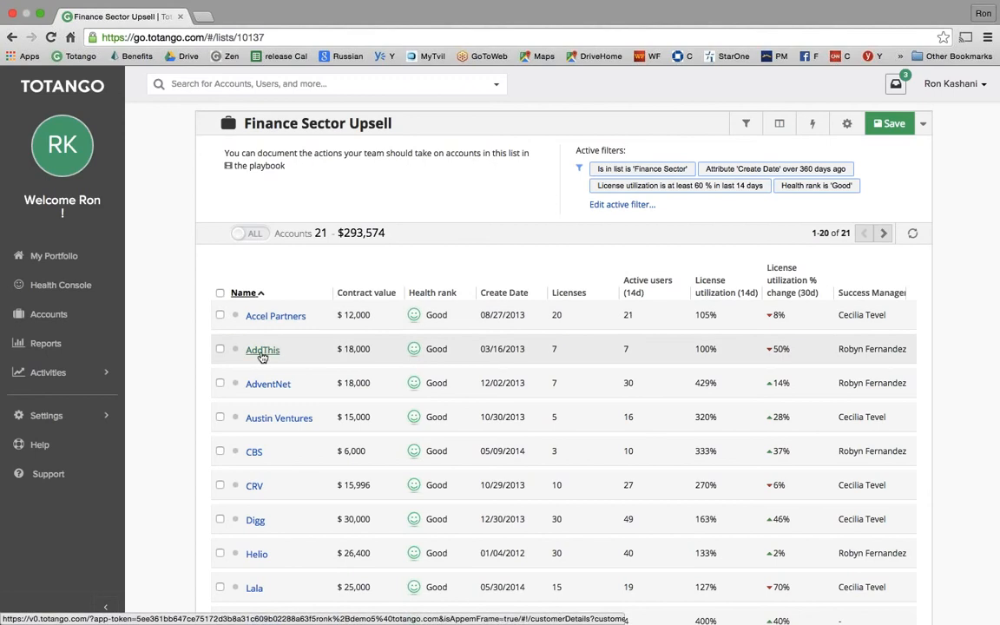
click(265, 384)
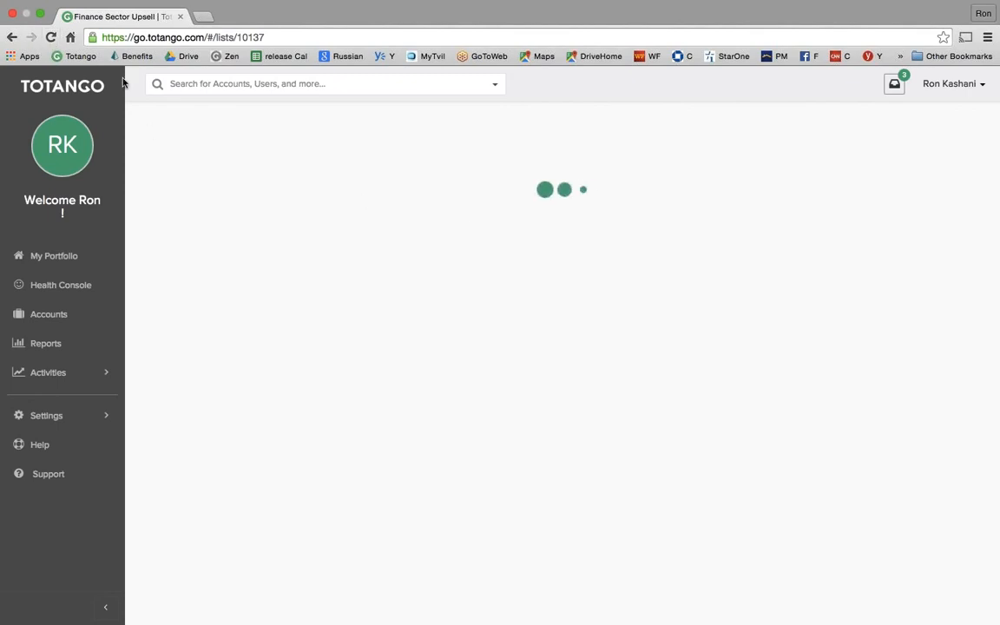
click(52, 38)
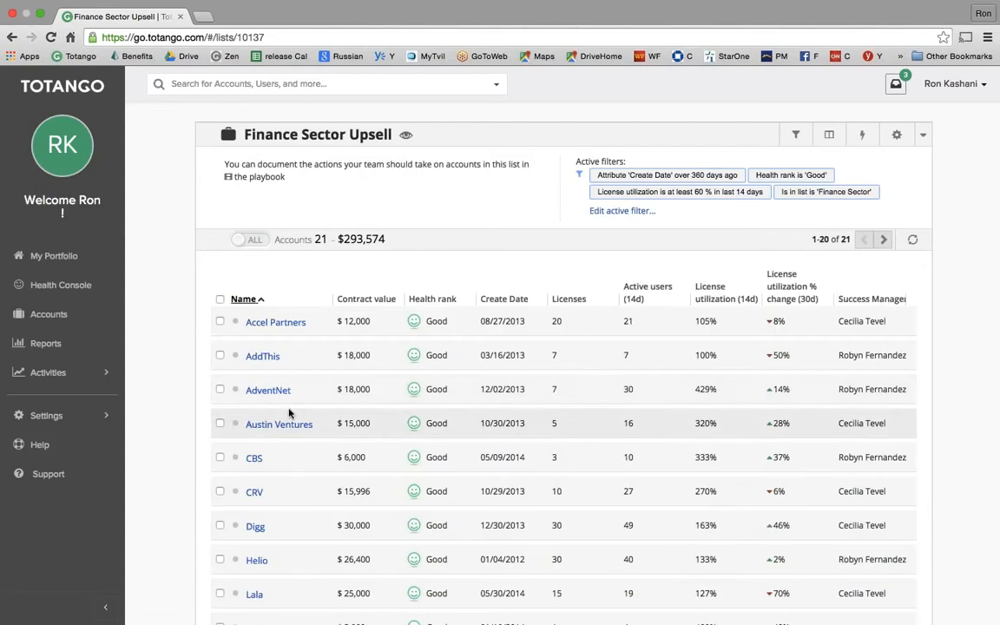
click(260, 393)
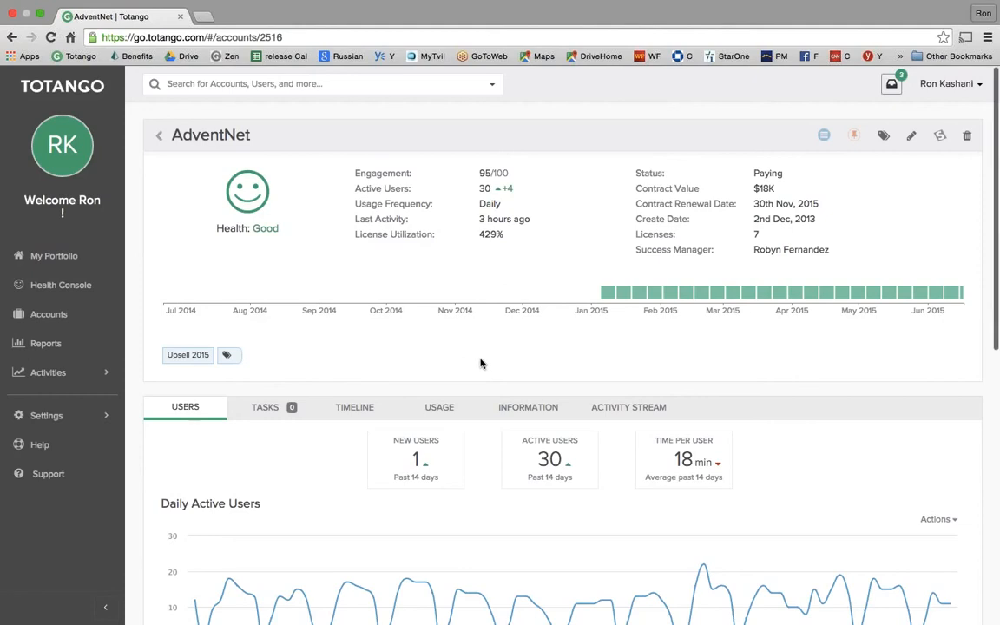
- Add an AdventNet task 'Introduce our mobile app' due 06/22/2015
scroll(480, 363, down, 1)
scroll(480, 363, up, 1)
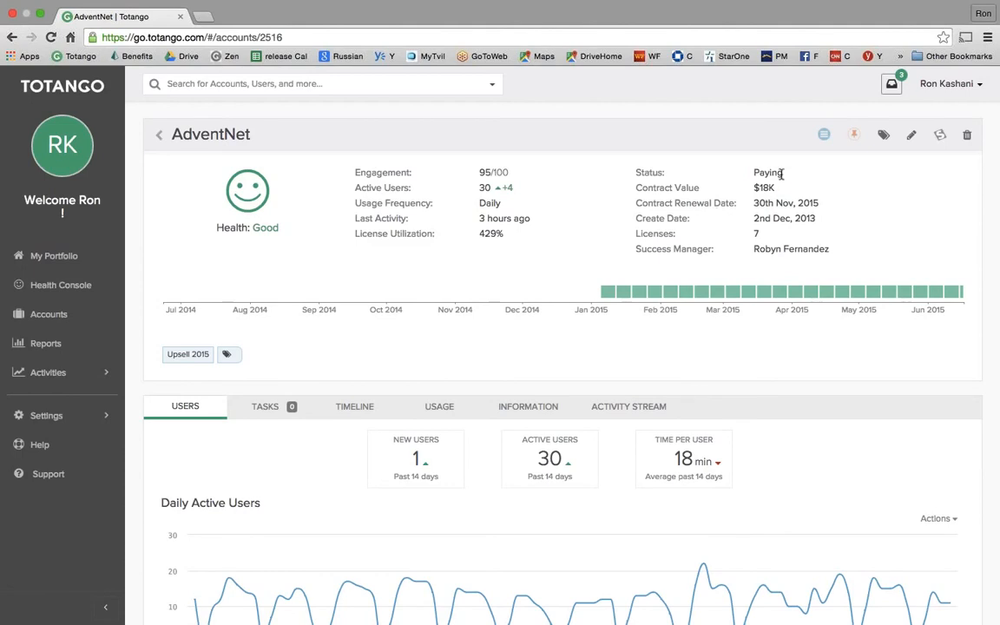
click(824, 137)
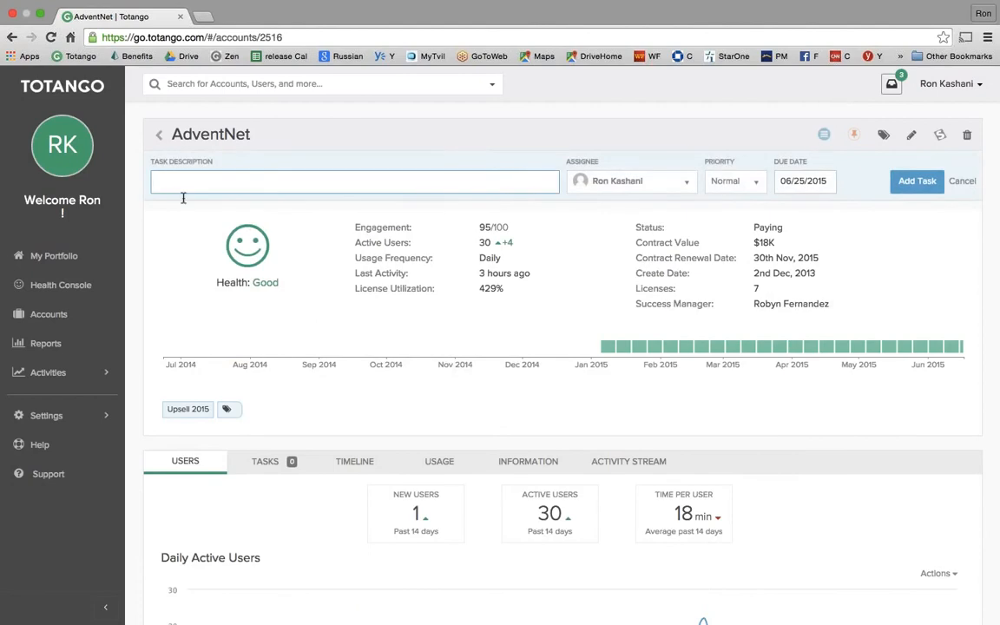
click(181, 182)
text(troduce our mobile app)
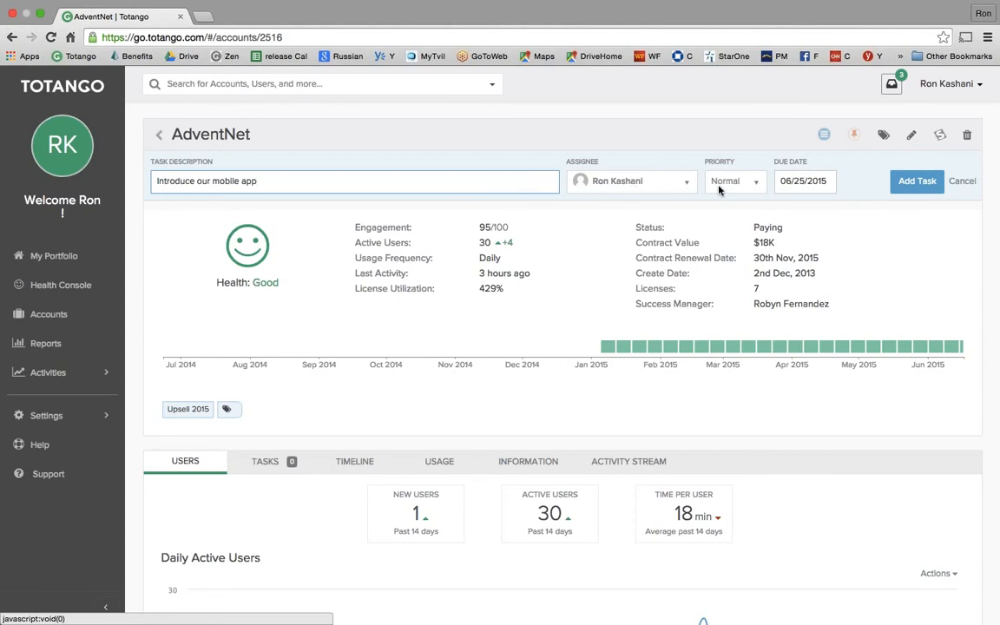
click(786, 183)
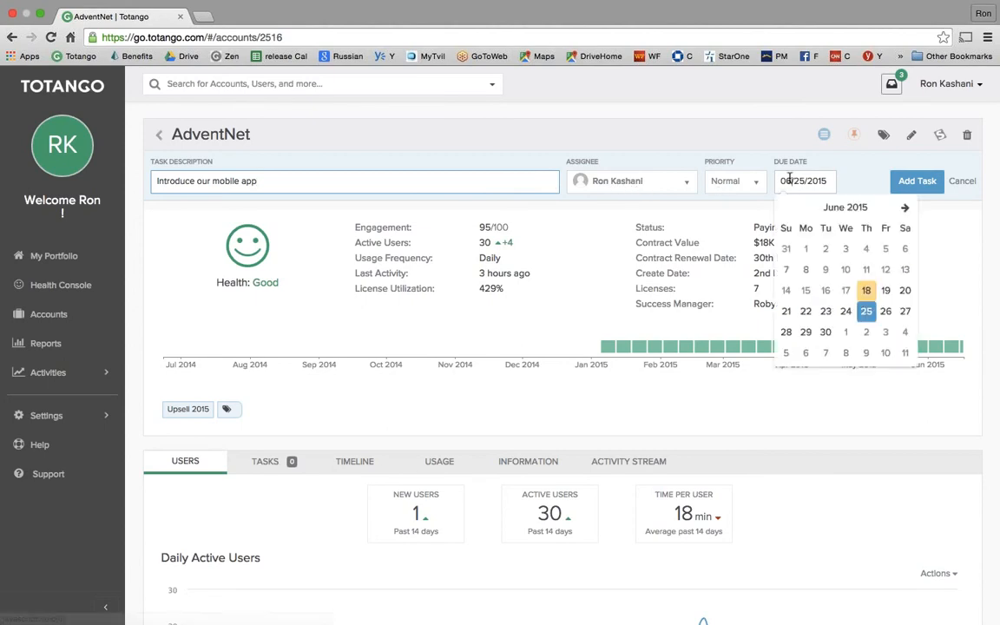
click(806, 312)
click(913, 182)
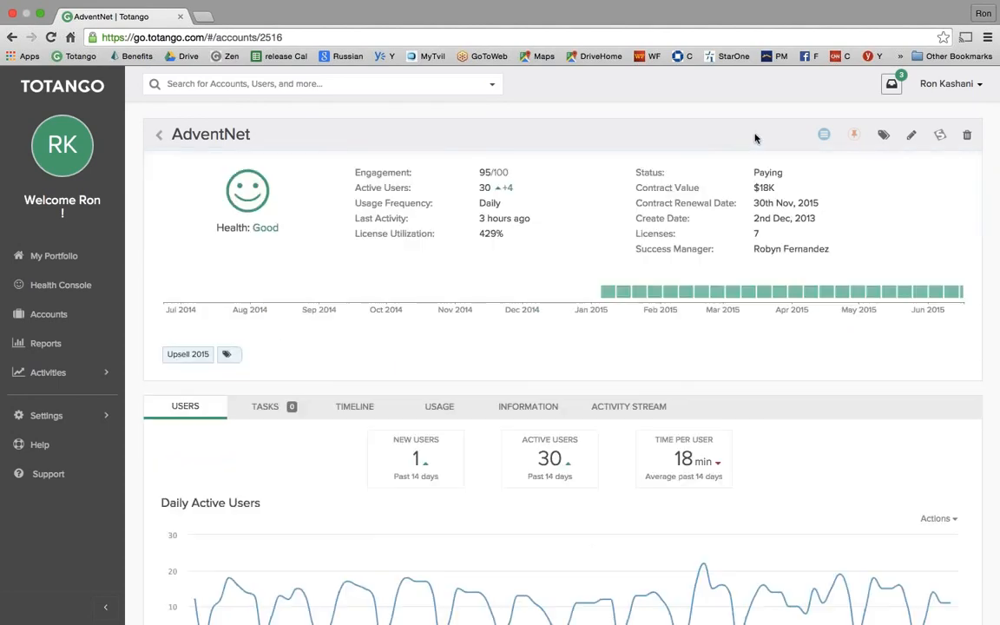
- Add a task 'Schedule upsell call with account exec' for a colleague, Normal priority, due 06/26/2015
click(825, 136)
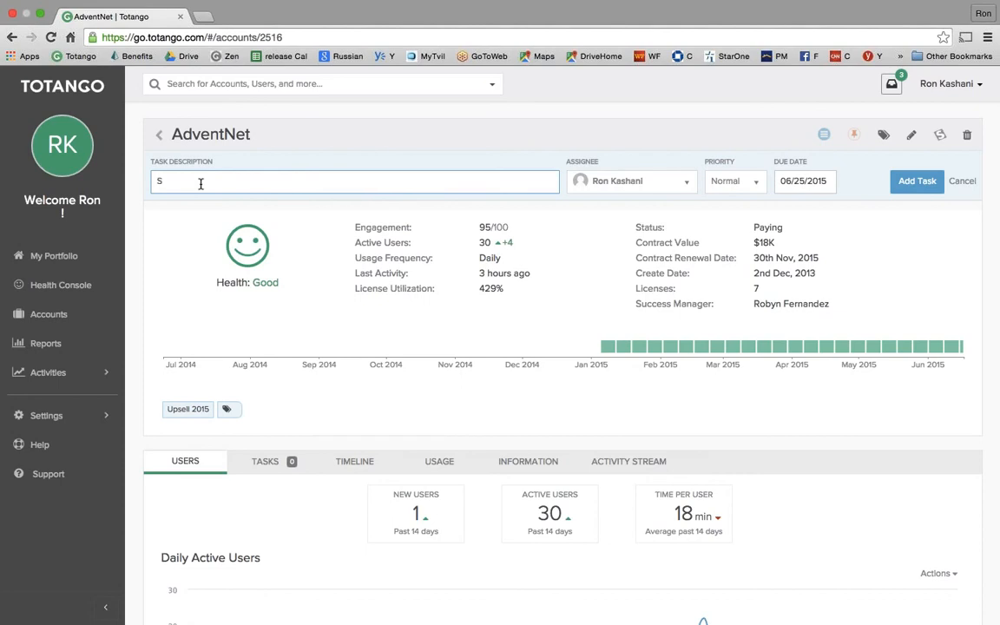
text(chedule c)
text(psell call with )
text(acount)
key(BackSpace)
key(BackSpace)
key(BackSpace)
text(count exec)
click(607, 182)
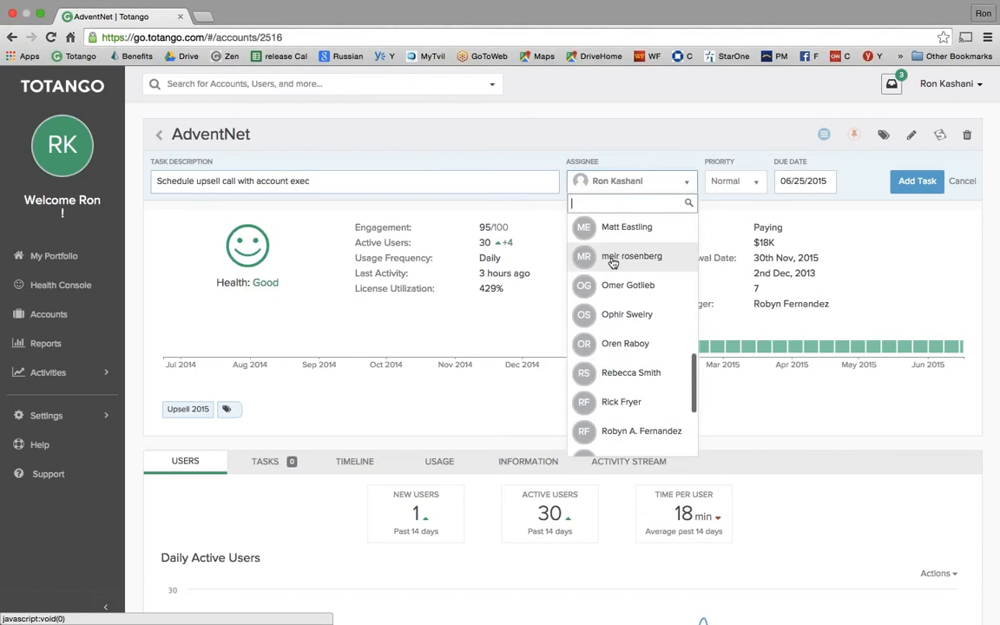
scroll(617, 269, down, 1)
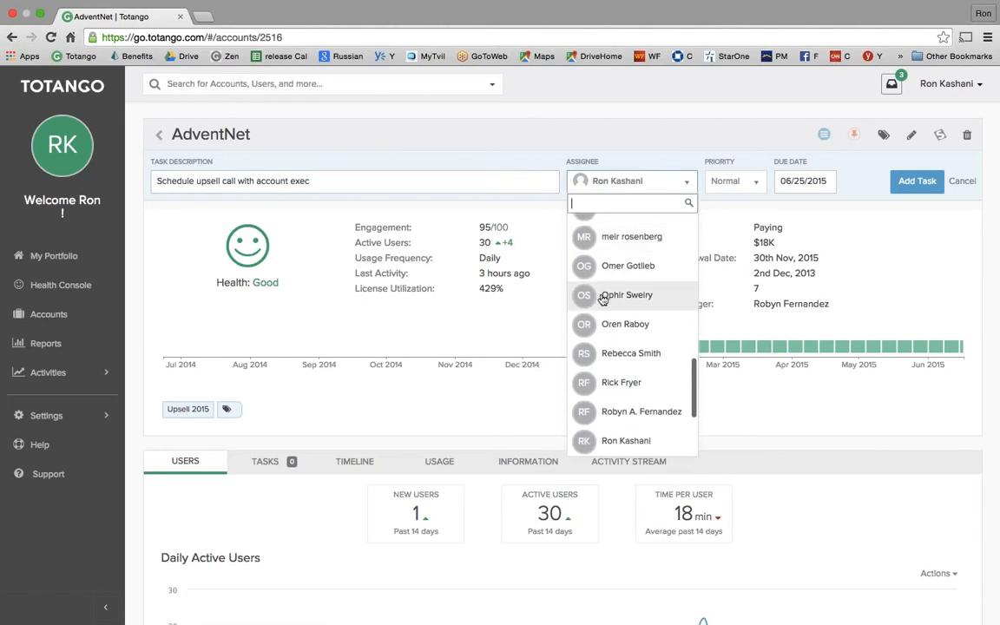
click(620, 265)
click(736, 182)
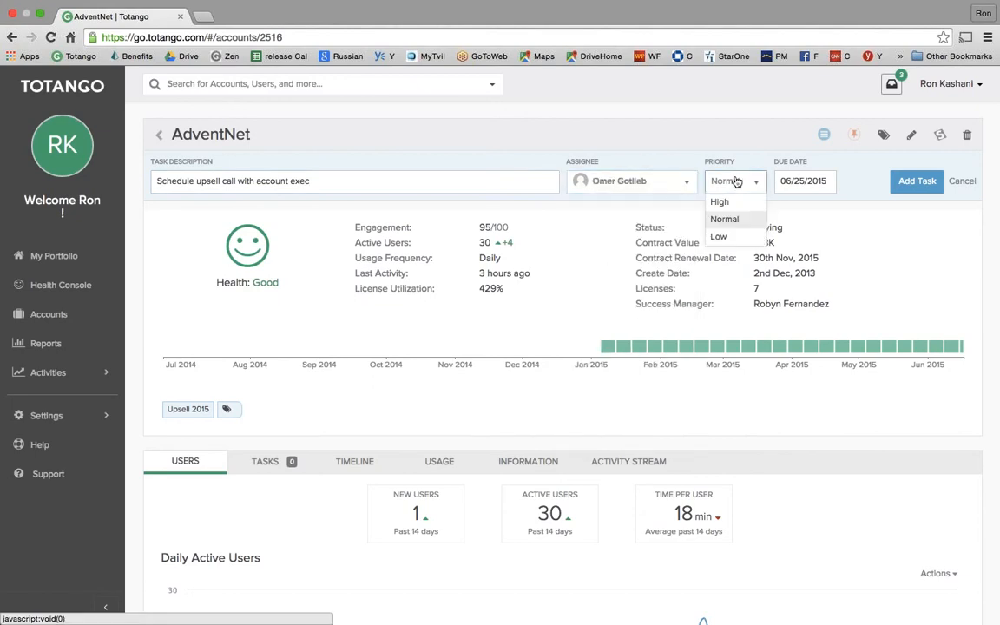
click(726, 216)
click(791, 180)
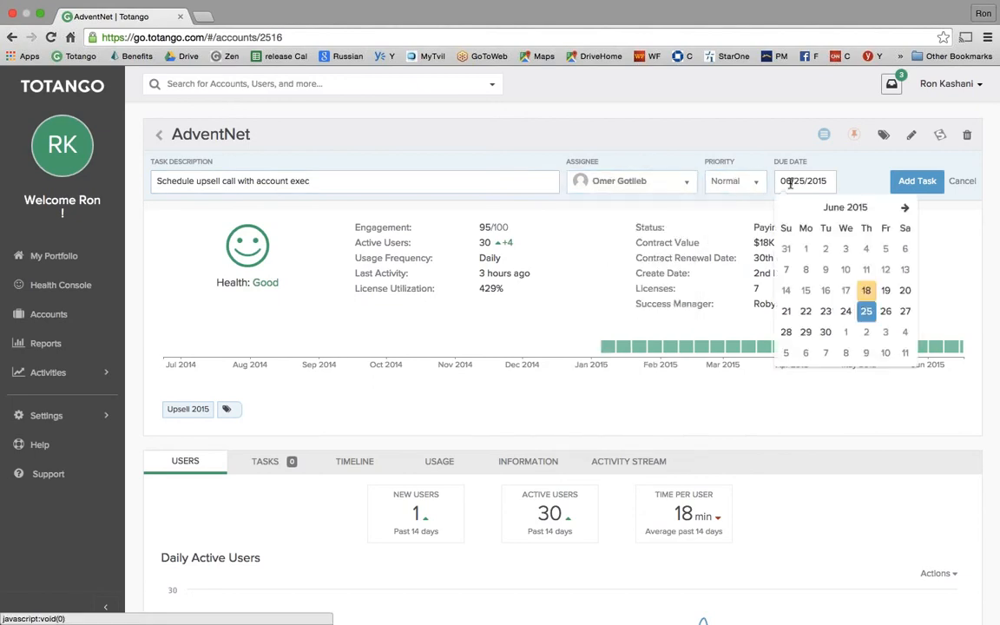
click(882, 314)
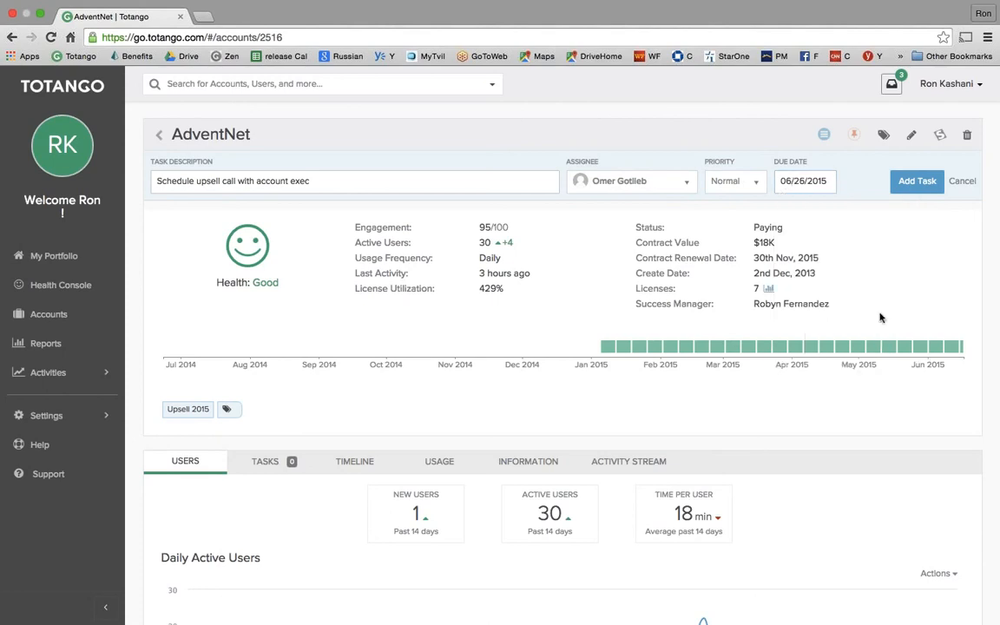
click(907, 187)
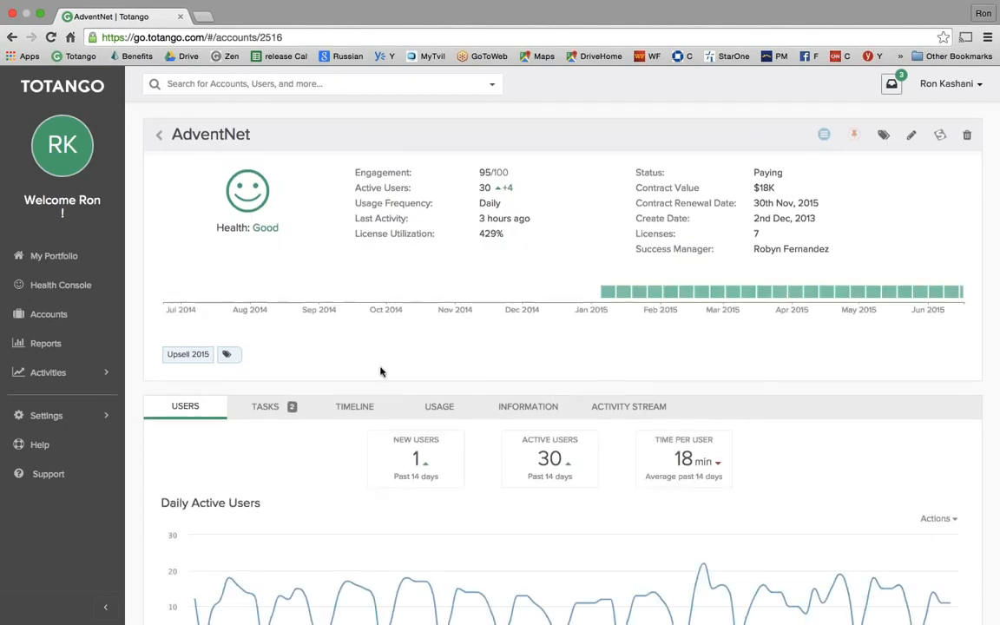
- Show AdventNet's TASKS list with both tasks due in 4 and 8 days
scroll(379, 368, down, 3)
scroll(329, 373, down, 5)
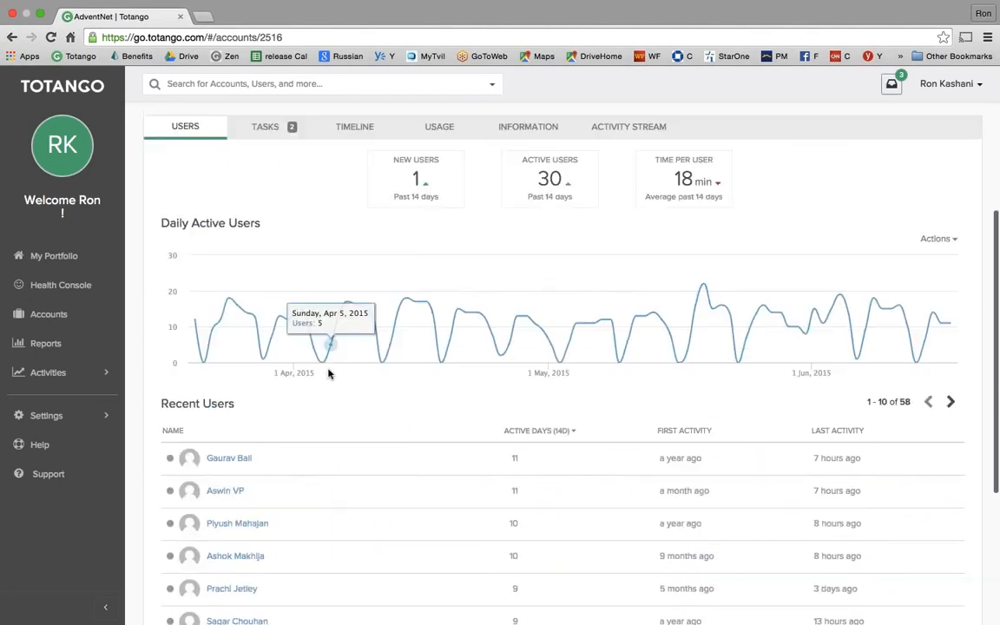
click(278, 126)
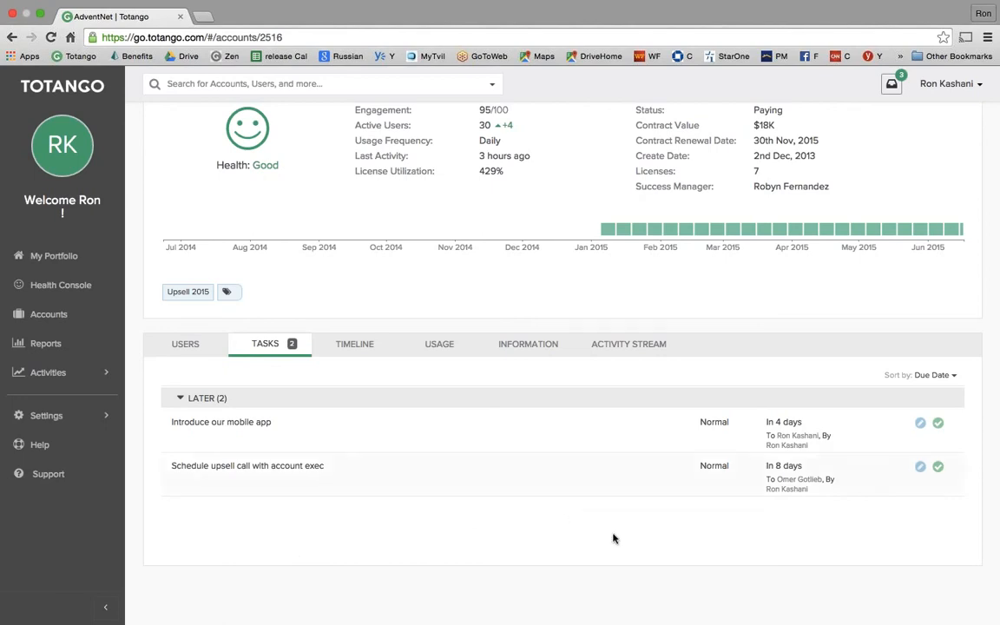
- Complete 'Introduce our mobile app' with the touchpoint note 'done'
click(938, 426)
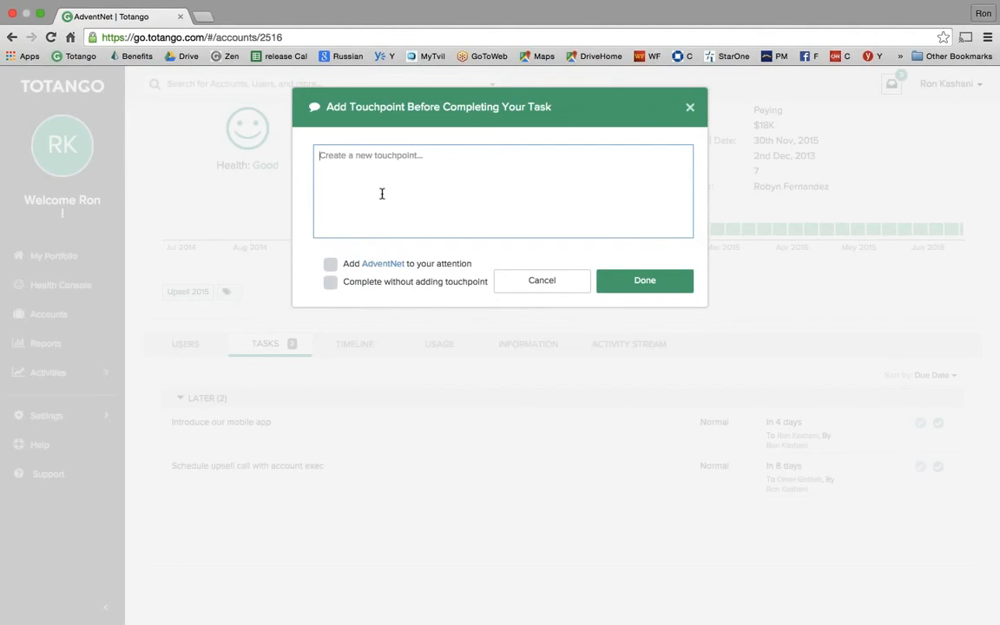
text(done)
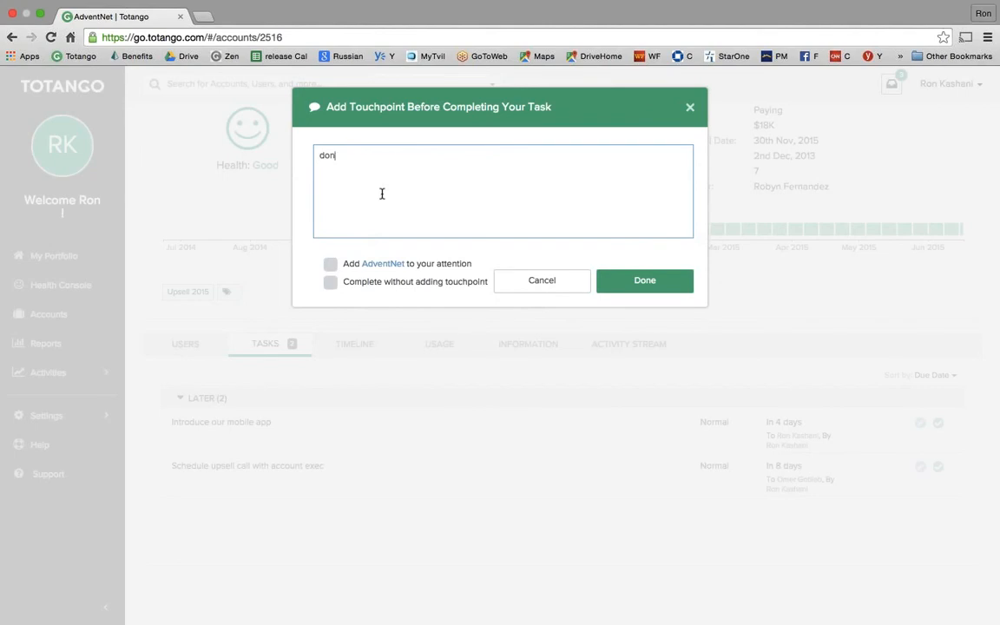
click(652, 281)
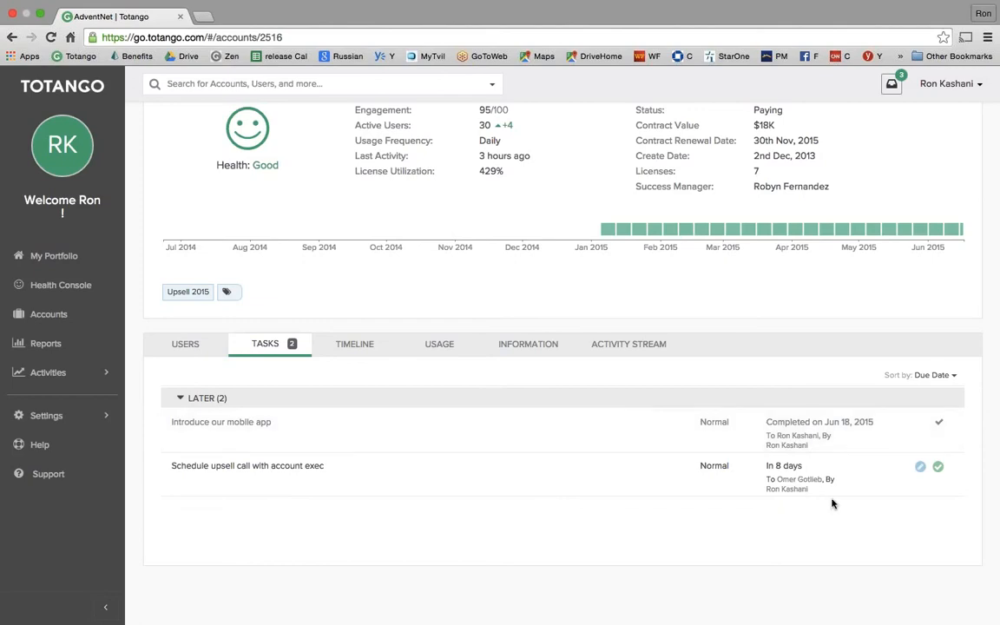
- Go to Accounts, search the lists for 'fin', and open Finance Sector Upsell
click(60, 322)
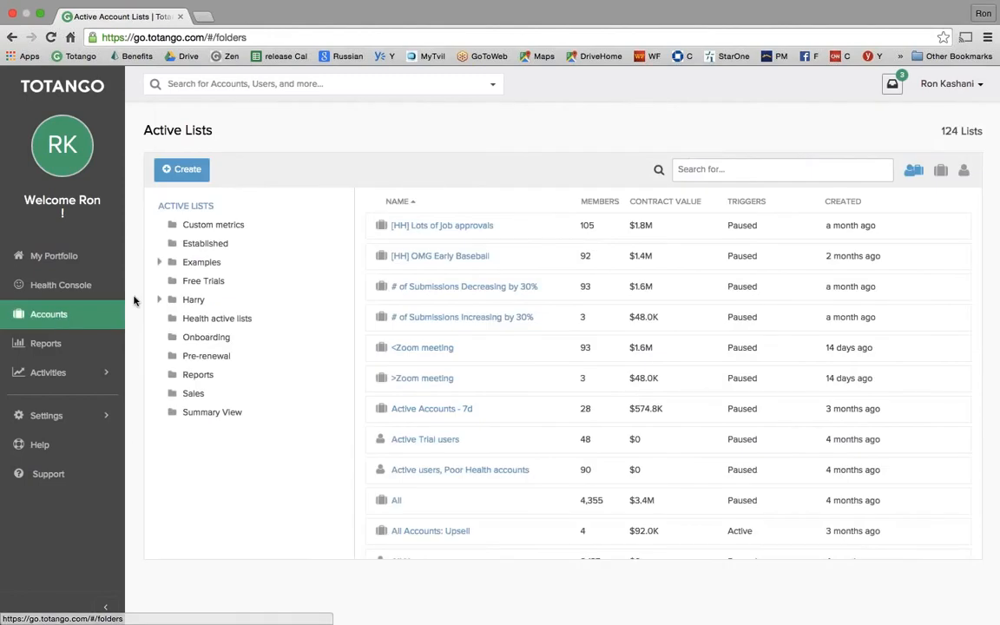
click(692, 168)
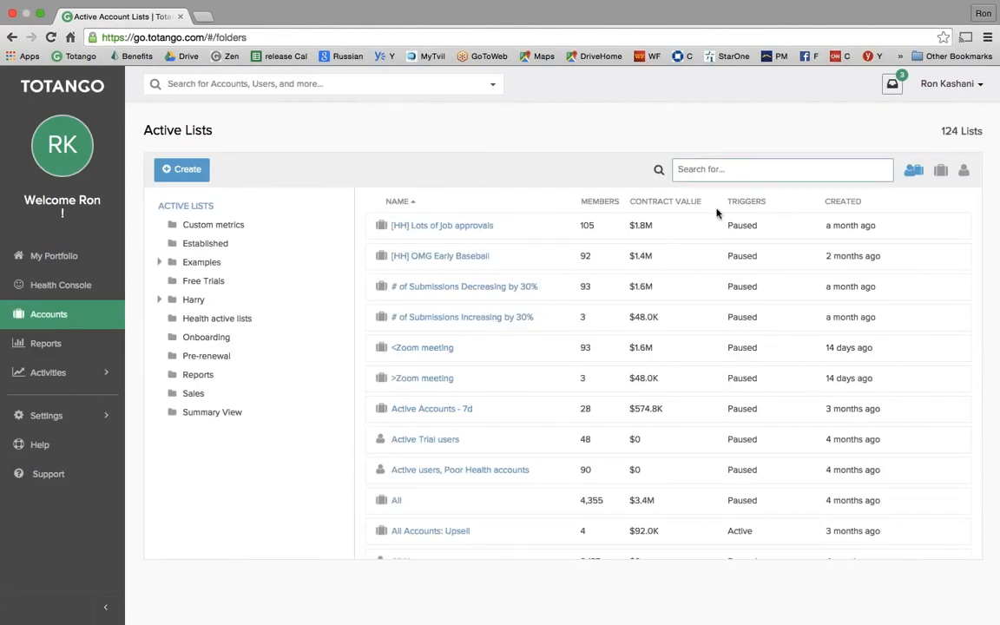
text(fin)
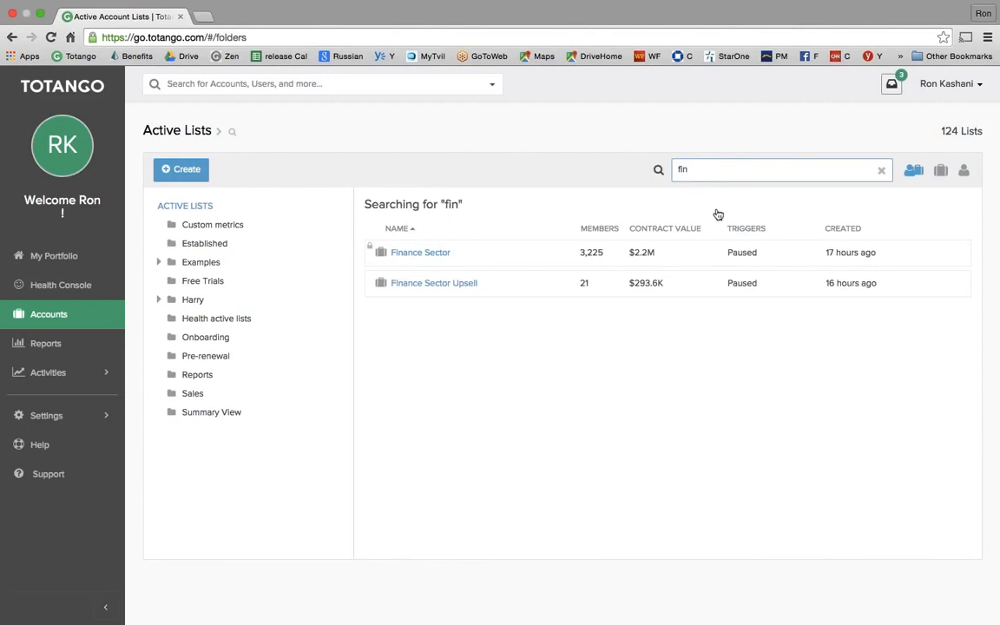
click(444, 284)
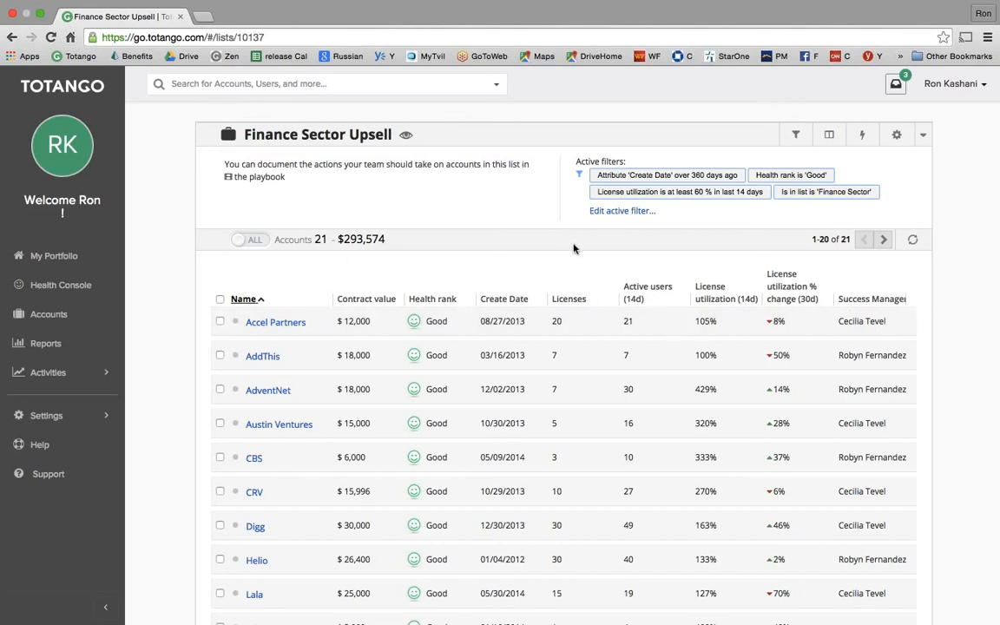
- Group the list's results by Success Manager in the column settings, showing each manager's totals
click(830, 137)
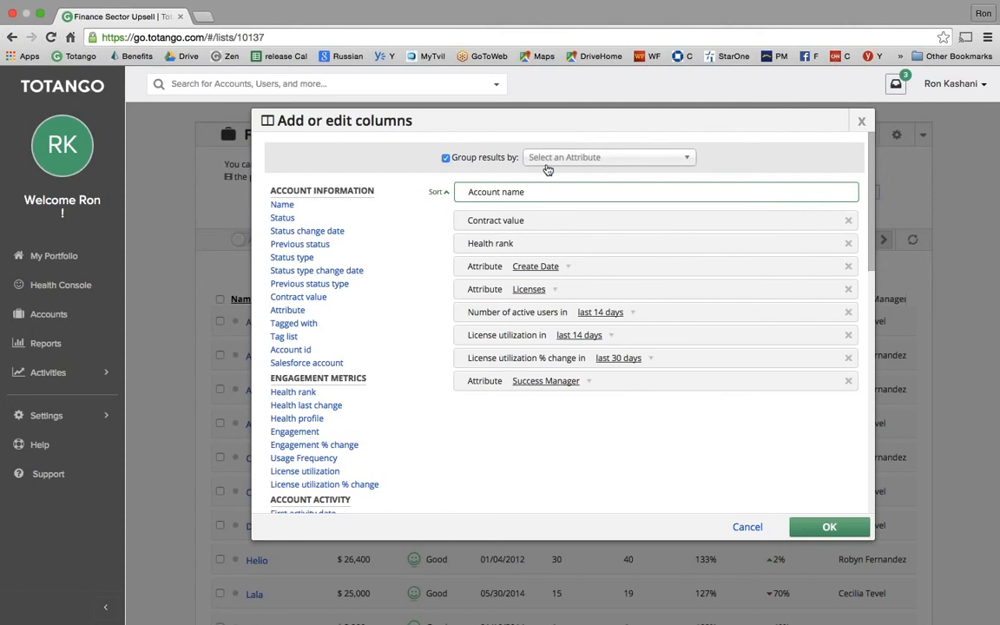
click(554, 159)
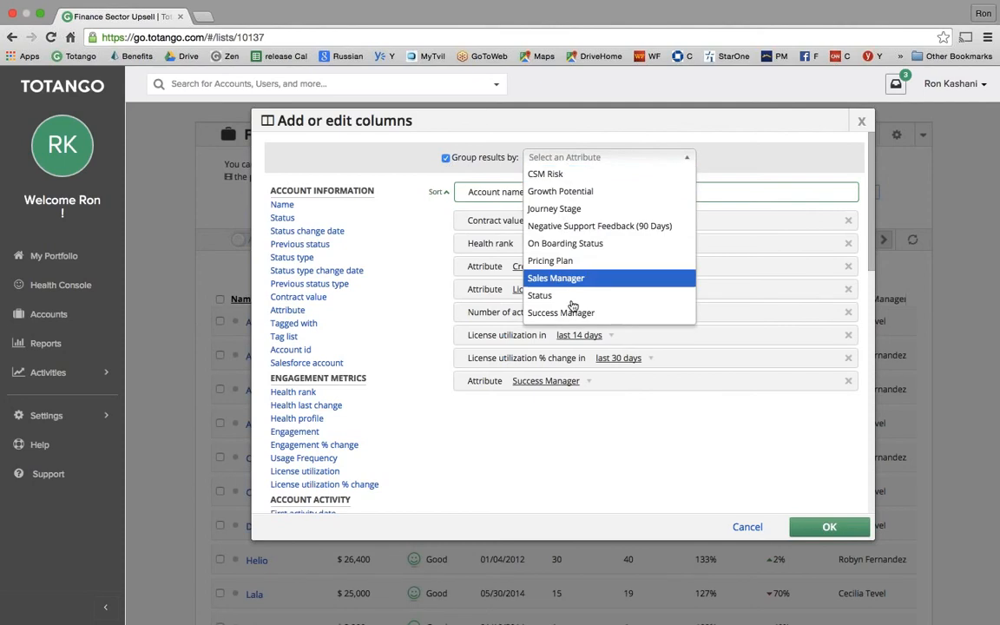
click(574, 312)
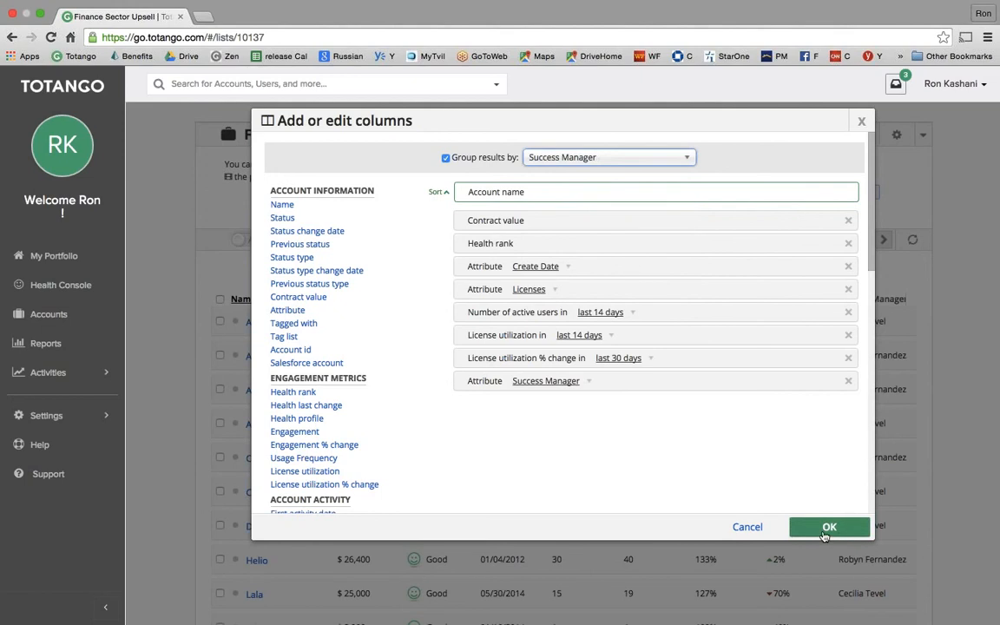
click(830, 527)
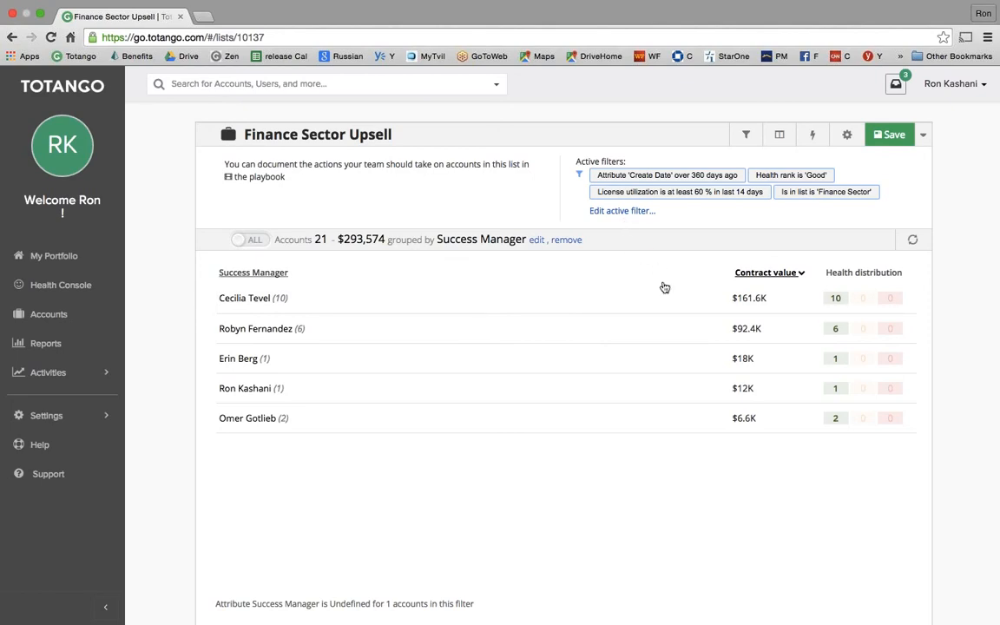
click(620, 217)
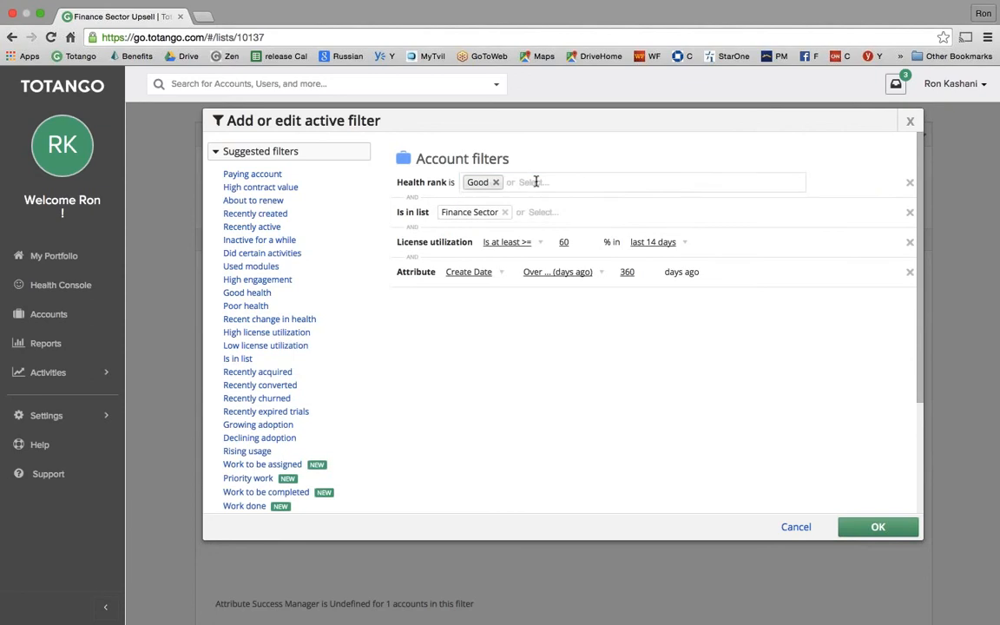
click(536, 181)
click(489, 210)
click(594, 184)
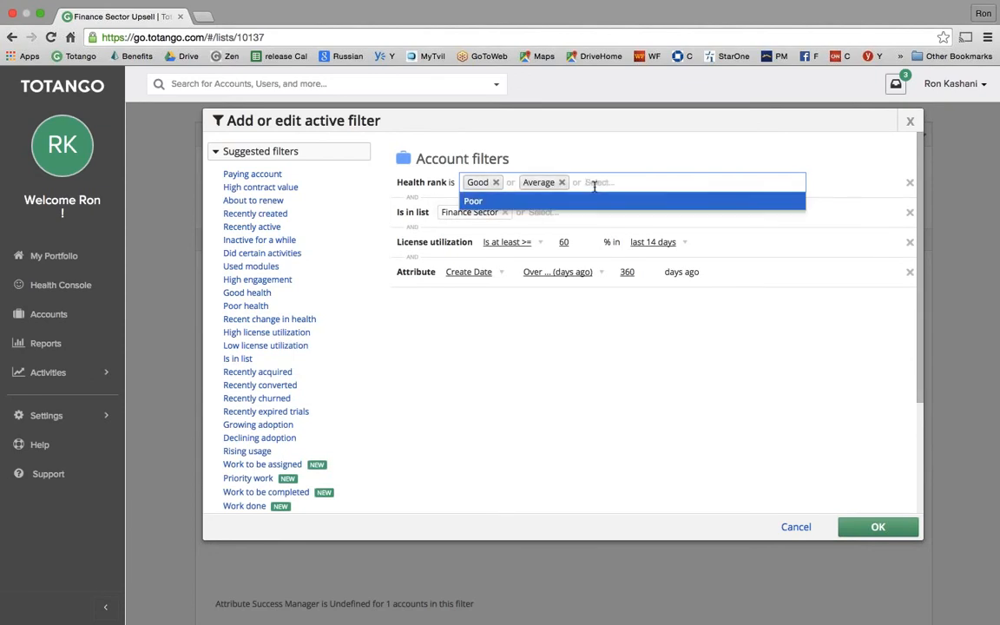
click(477, 205)
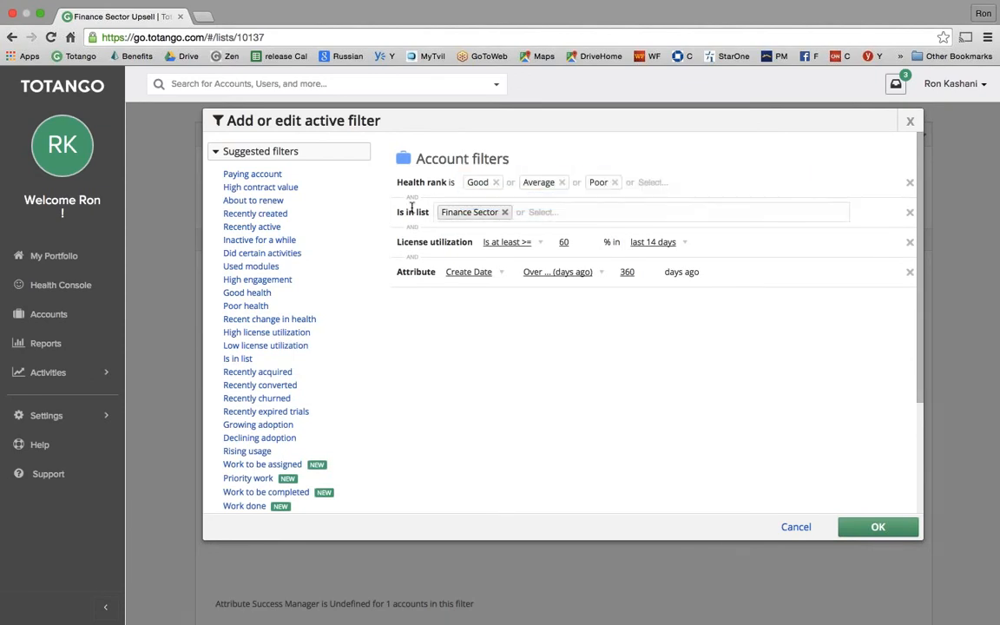
click(877, 527)
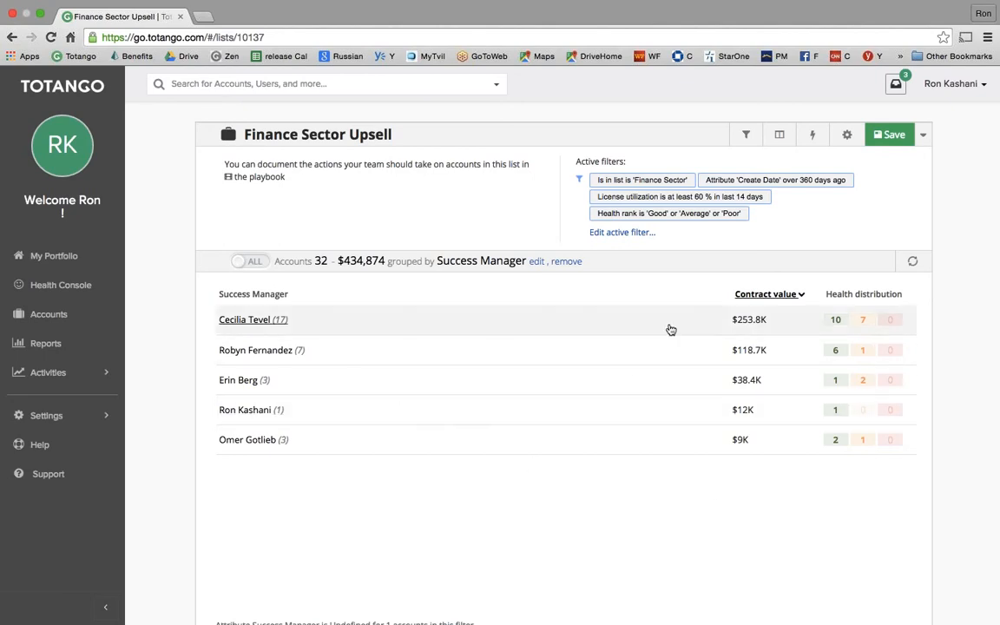
- Save a copy named 'Finance Sector Upsell team perf', dropping the Copy of prefix, shared with everyone
click(923, 136)
click(859, 177)
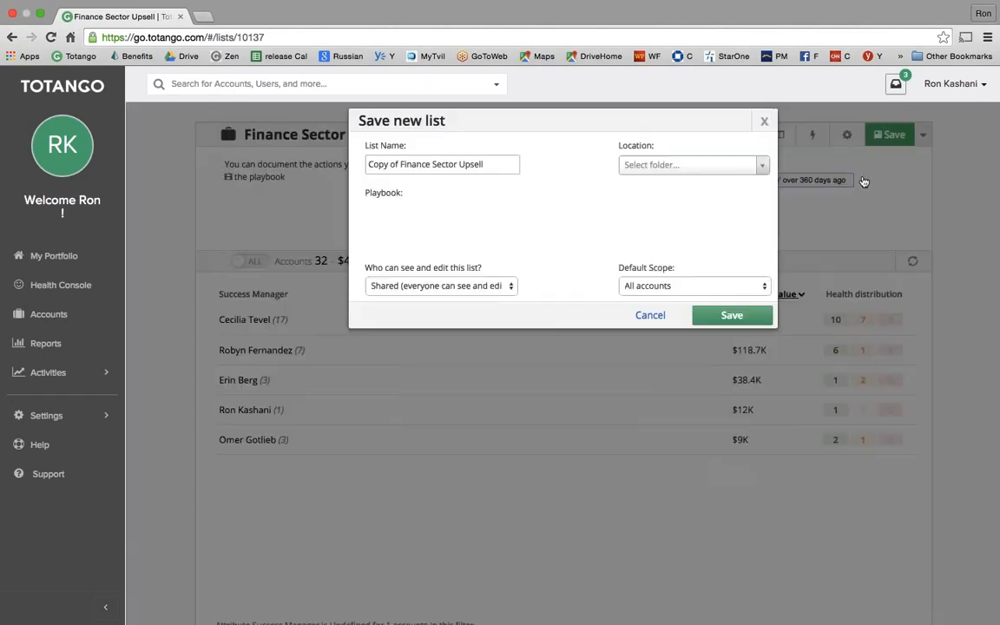
drag(399, 164, 368, 165)
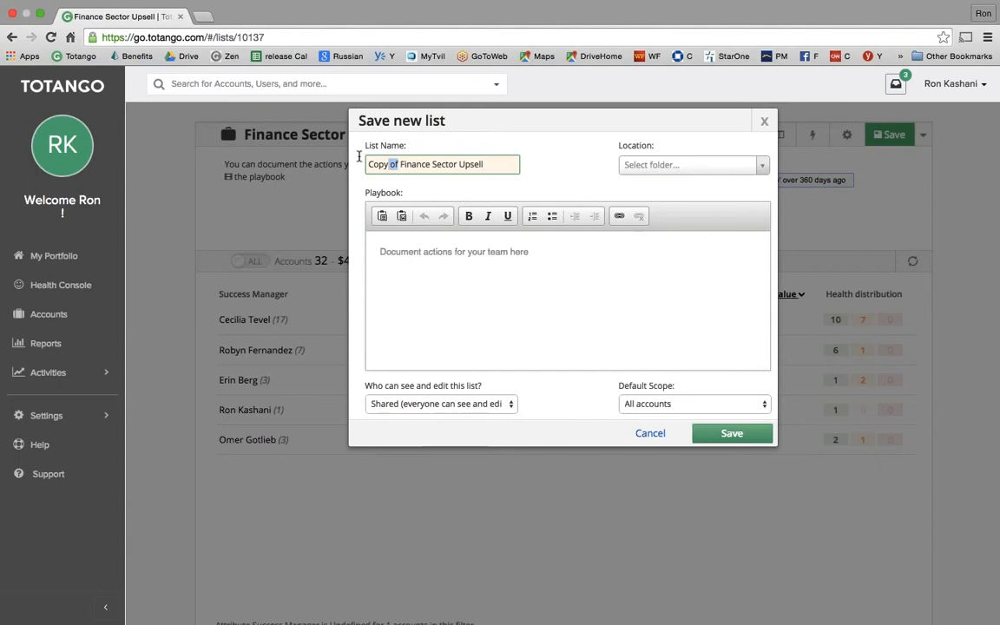
key(BackSpace)
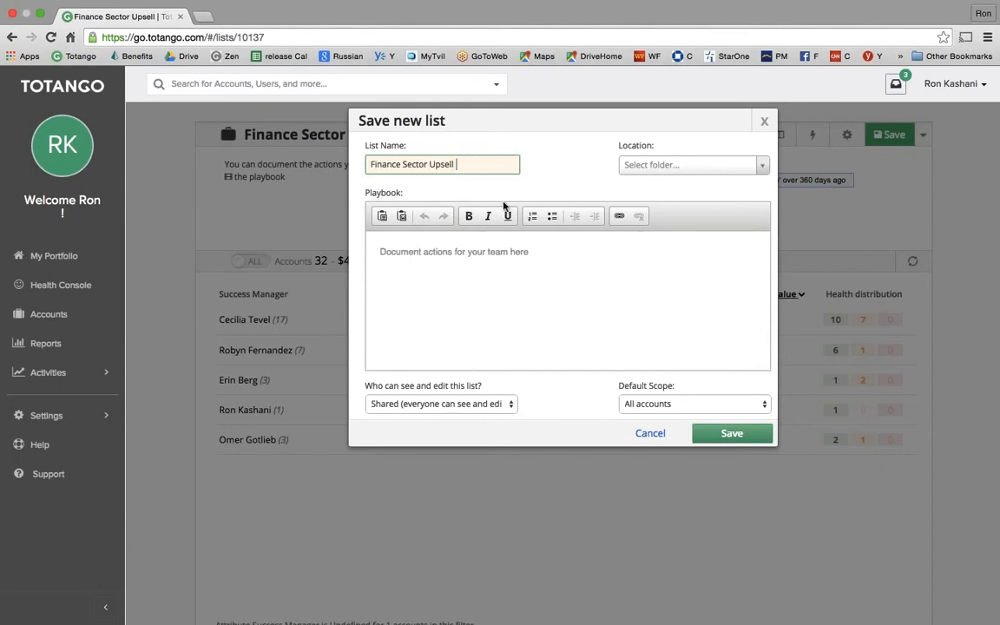
text(team perf)
click(633, 165)
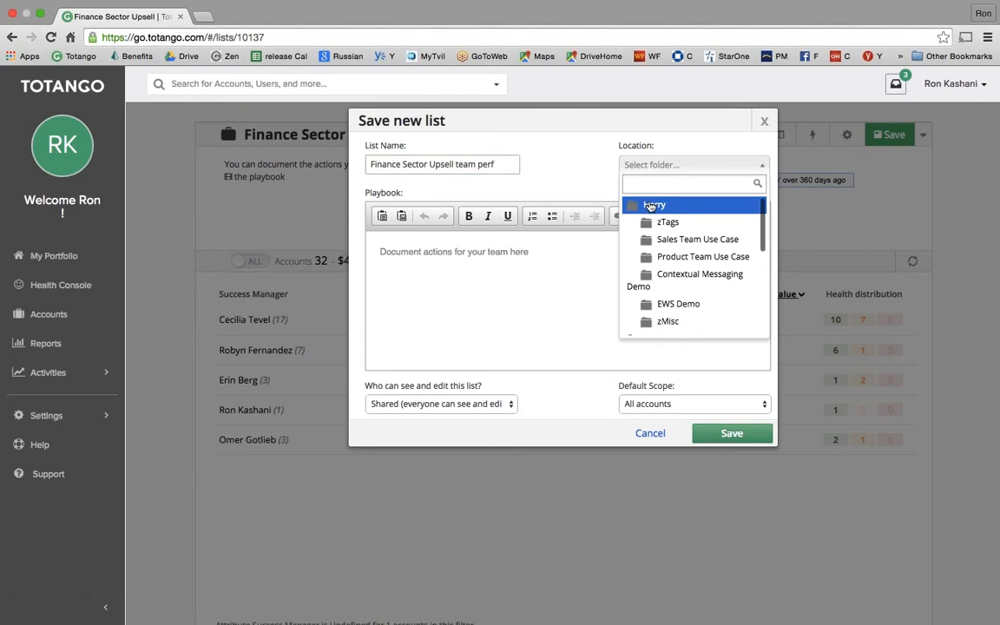
click(644, 165)
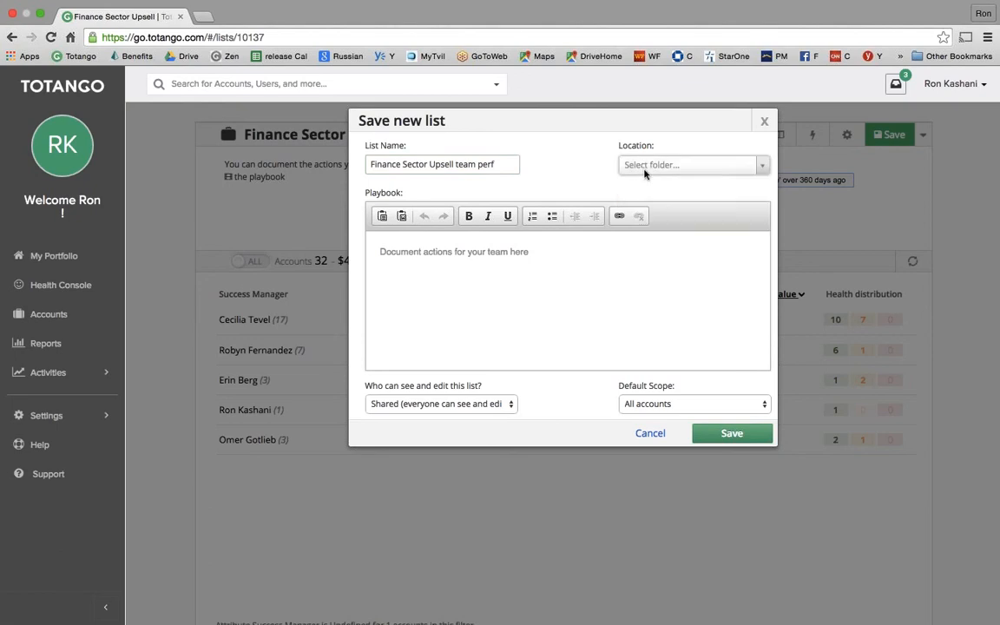
click(373, 404)
click(484, 426)
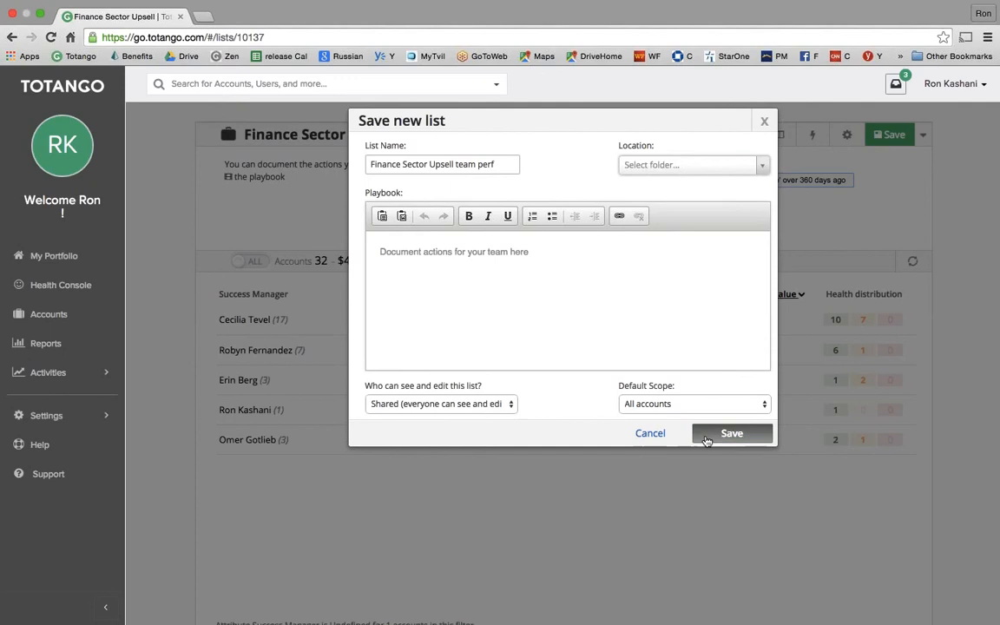
click(708, 433)
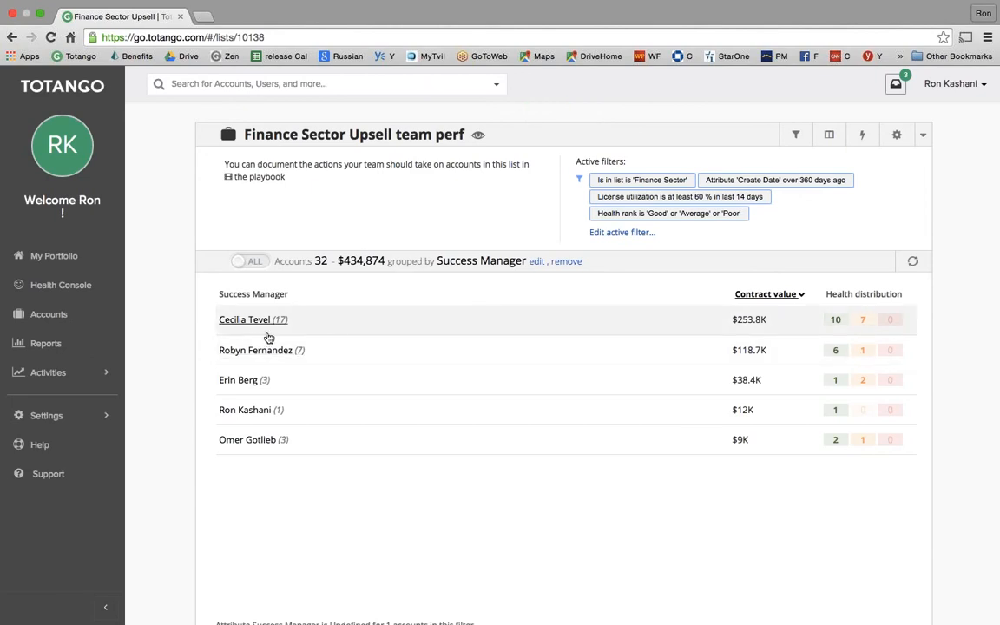
- Create a new engagement report and add the Finance Sector Upsell segment, found by filtering 'fin'
click(48, 344)
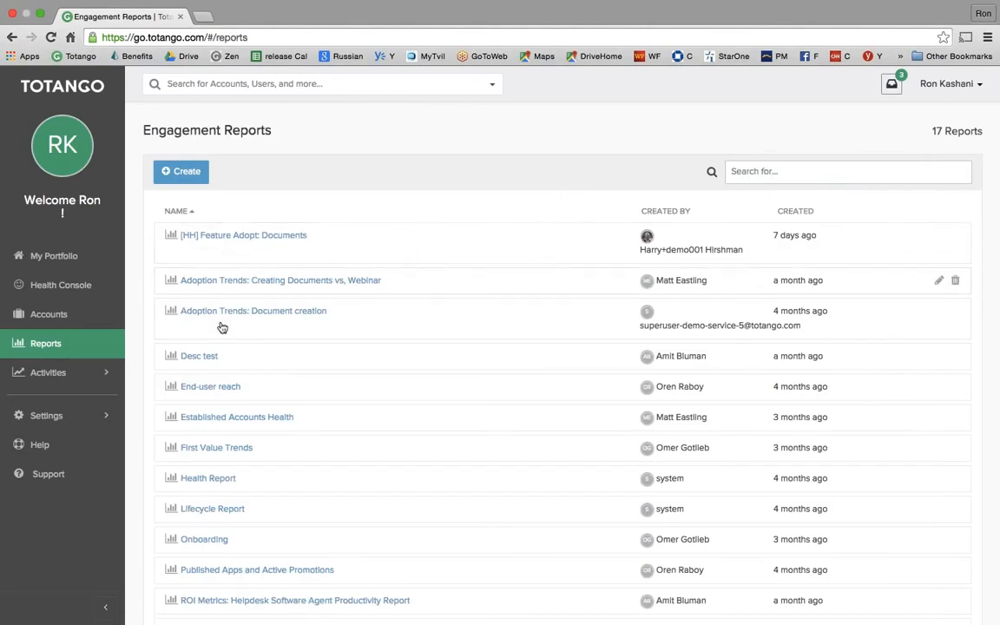
click(183, 173)
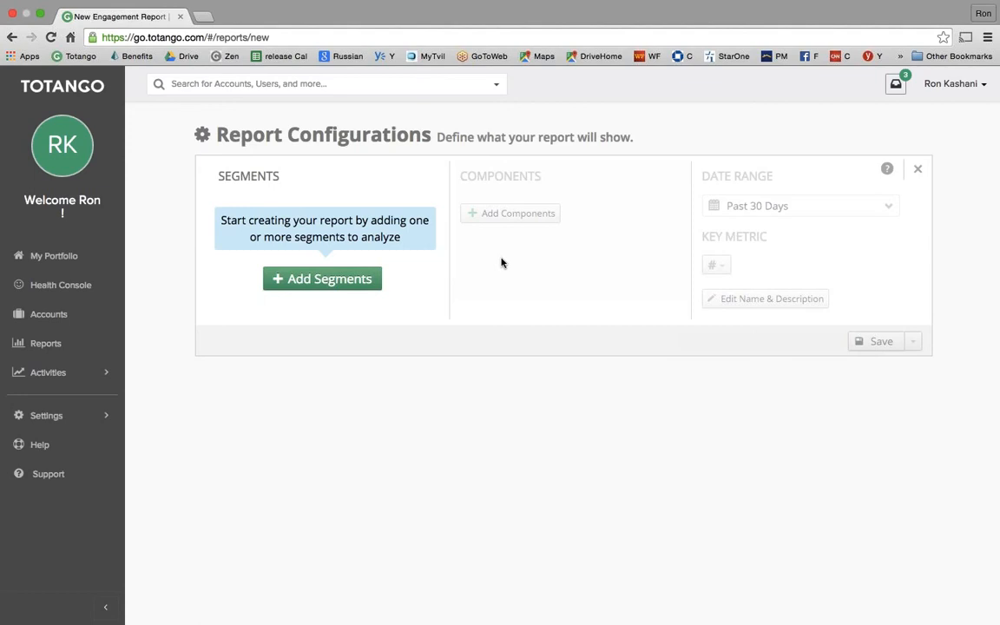
click(332, 284)
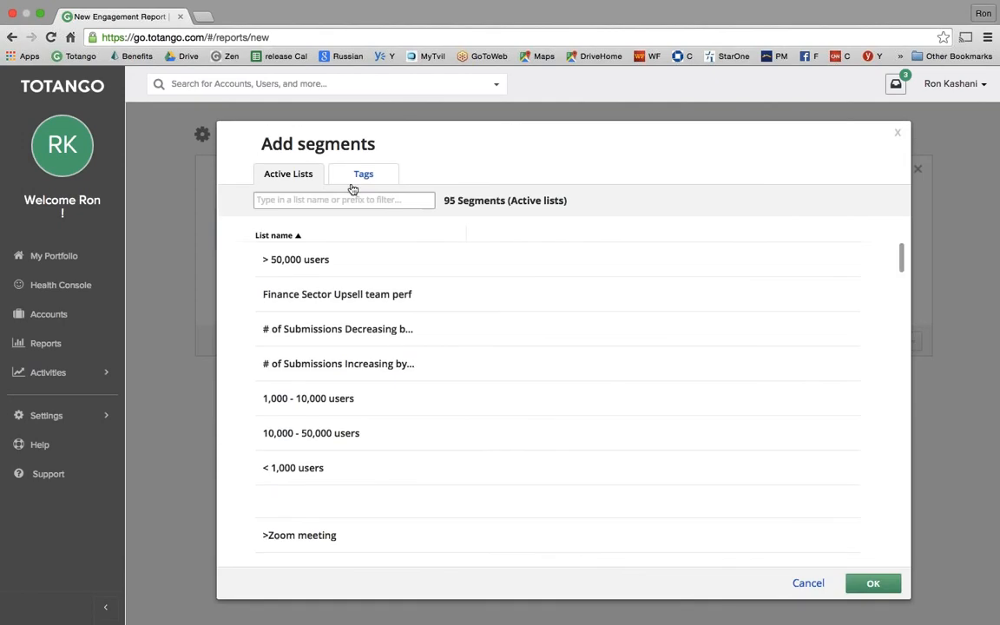
click(290, 199)
text(finea)
key(BackSpace)
key(BackSpace)
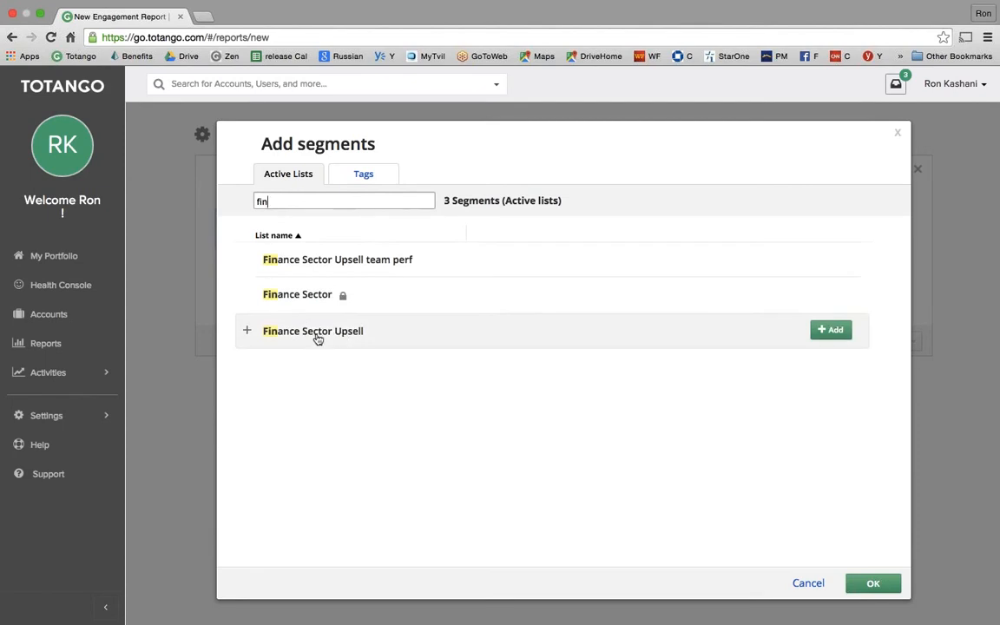
click(831, 330)
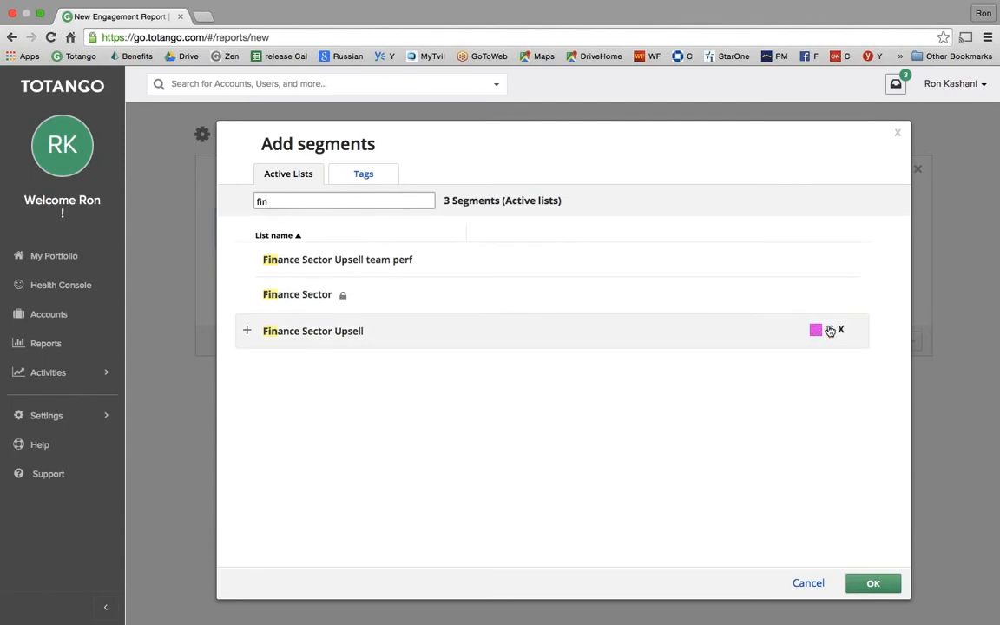
- Colour the Finance Sector Upsell segment green and confirm the report's segments
click(638, 328)
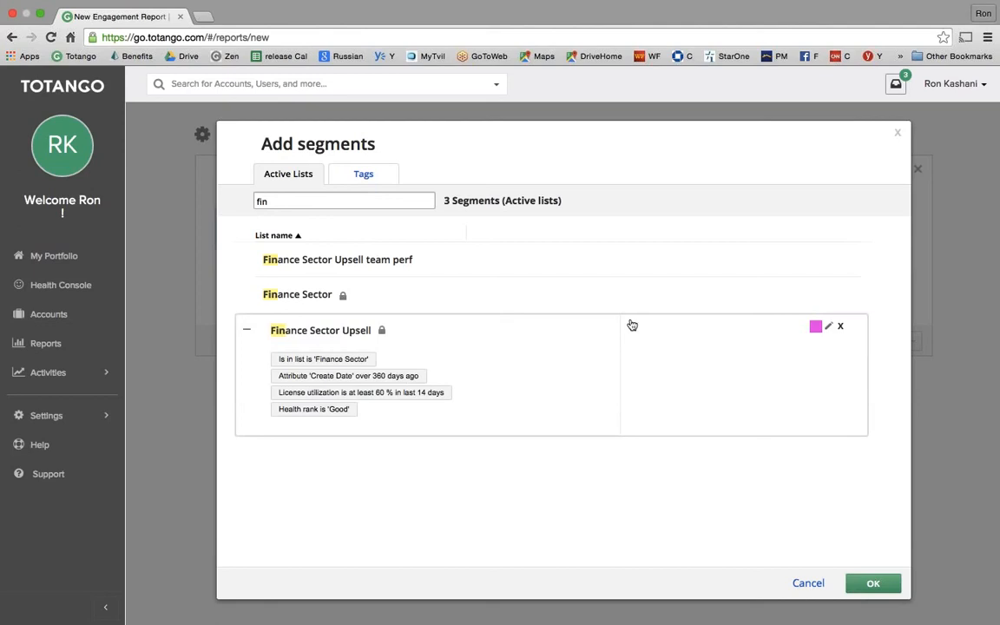
click(830, 328)
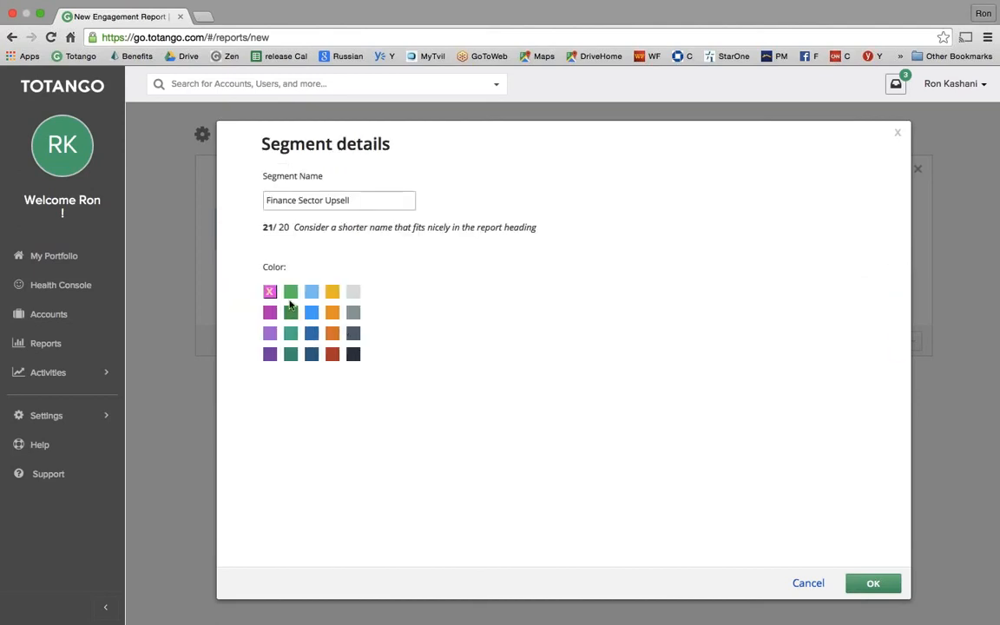
click(291, 294)
click(853, 589)
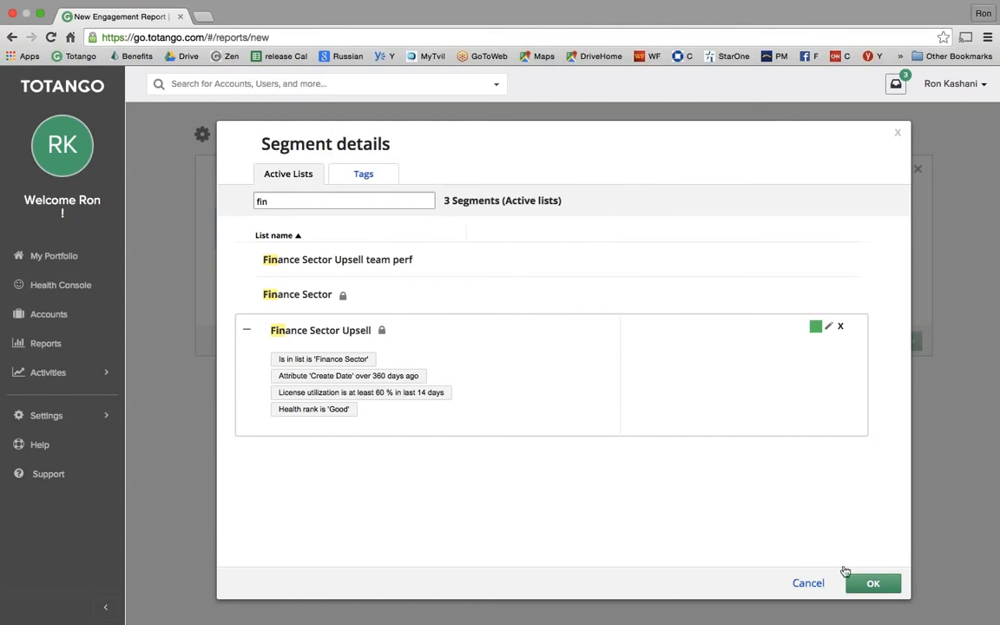
click(868, 589)
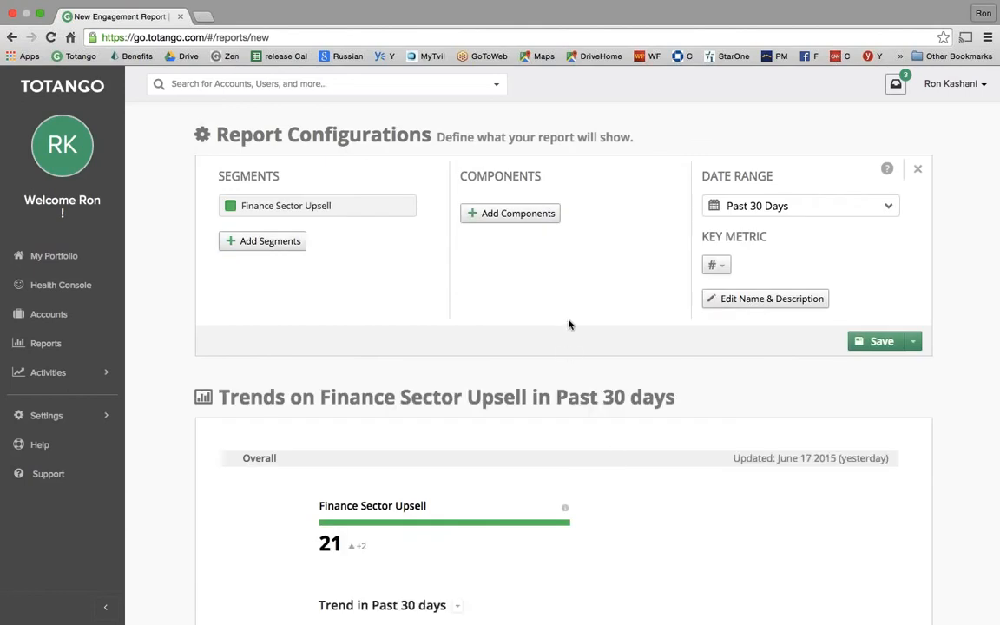
- Set the report's date range to Current quarter and bring up Add Components
click(743, 211)
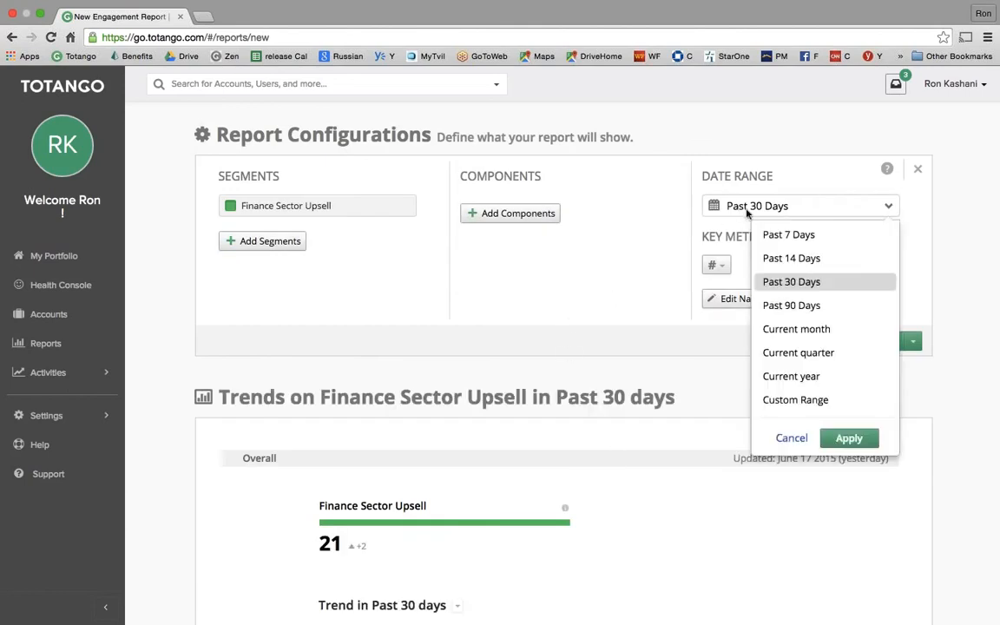
click(805, 353)
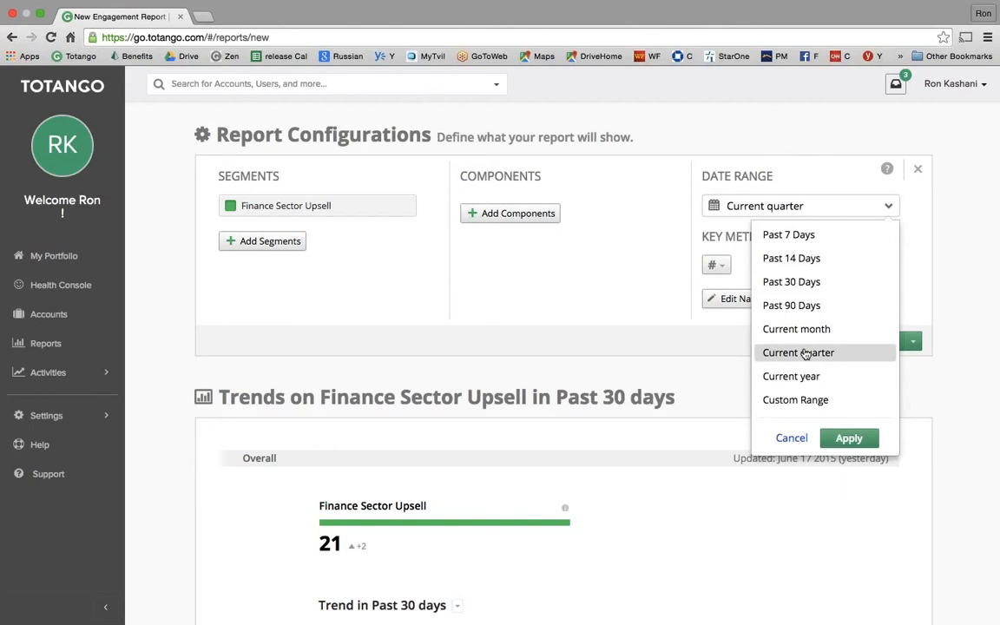
click(849, 438)
scroll(854, 452, down, 5)
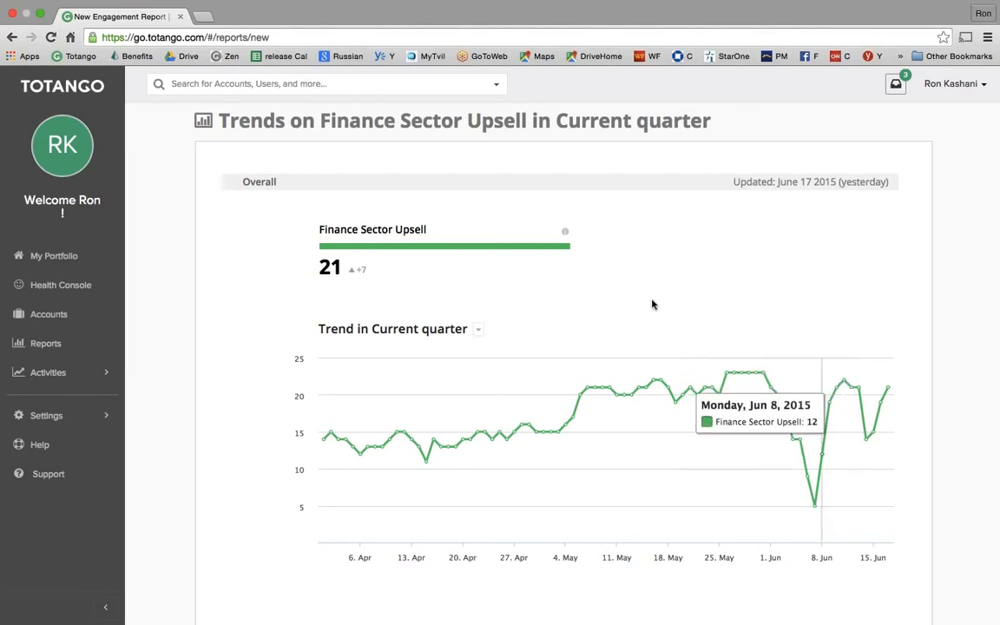
scroll(614, 285, up, 5)
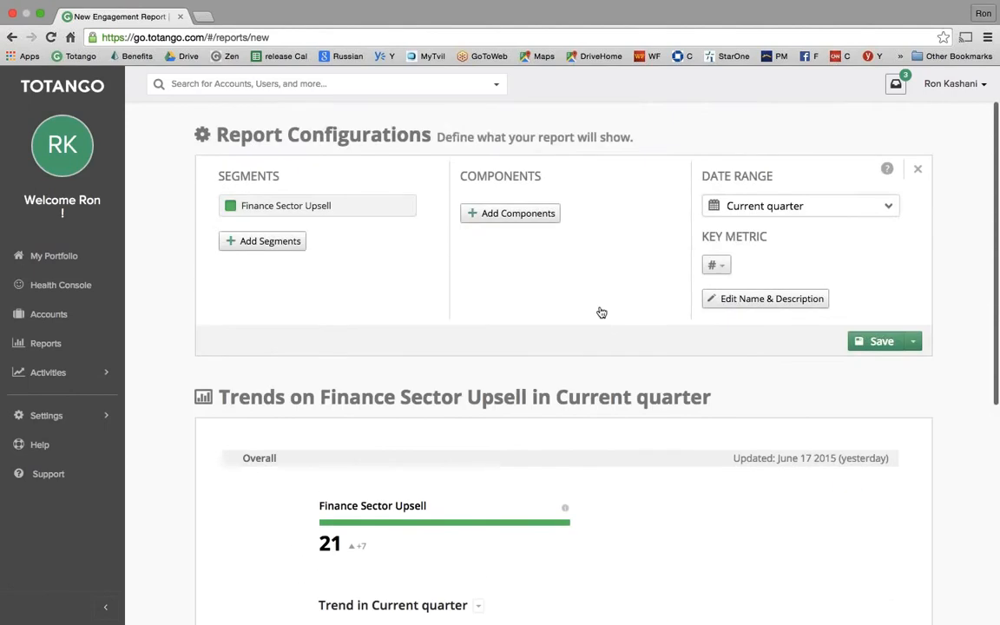
click(509, 216)
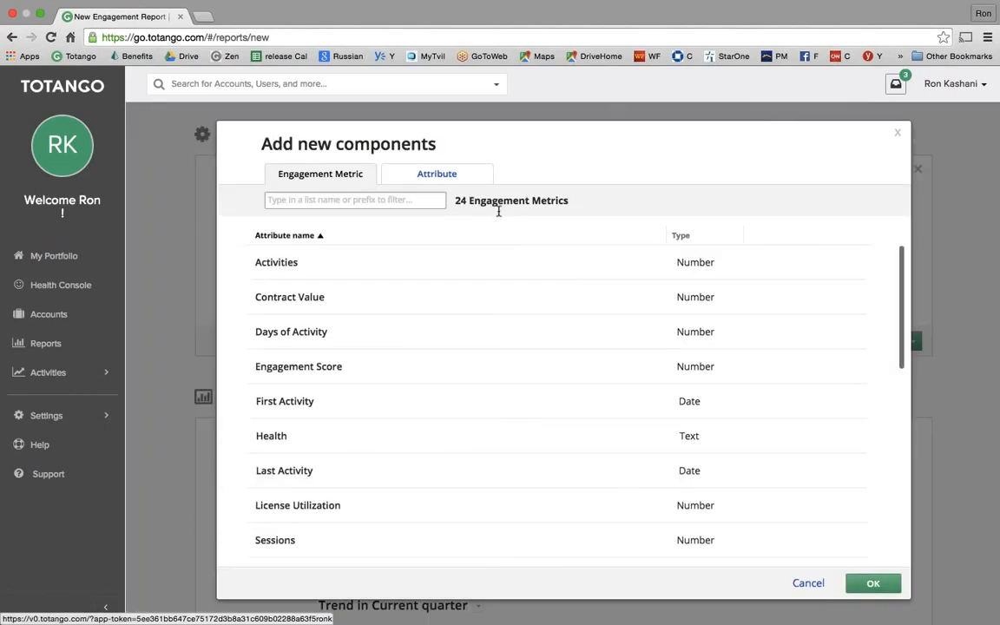
- Add the Success Manager and Create Date attributes as report components
click(312, 198)
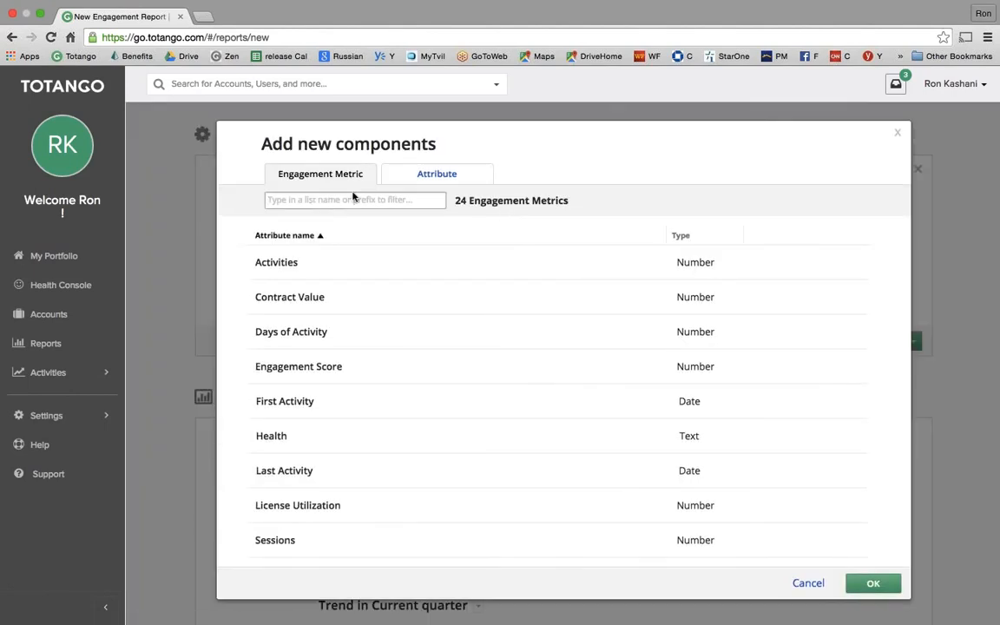
click(418, 176)
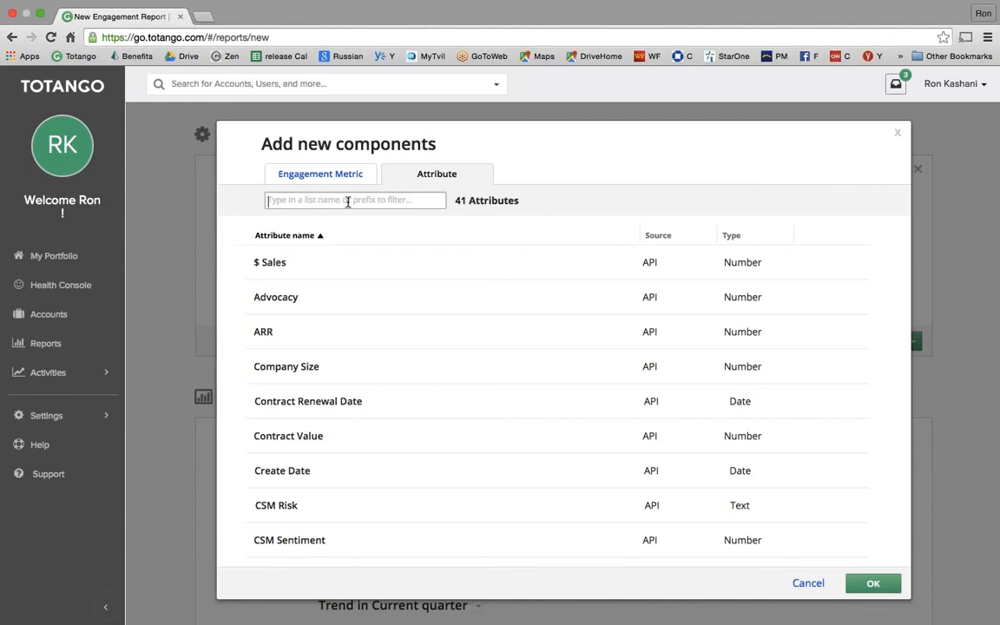
text(succ)
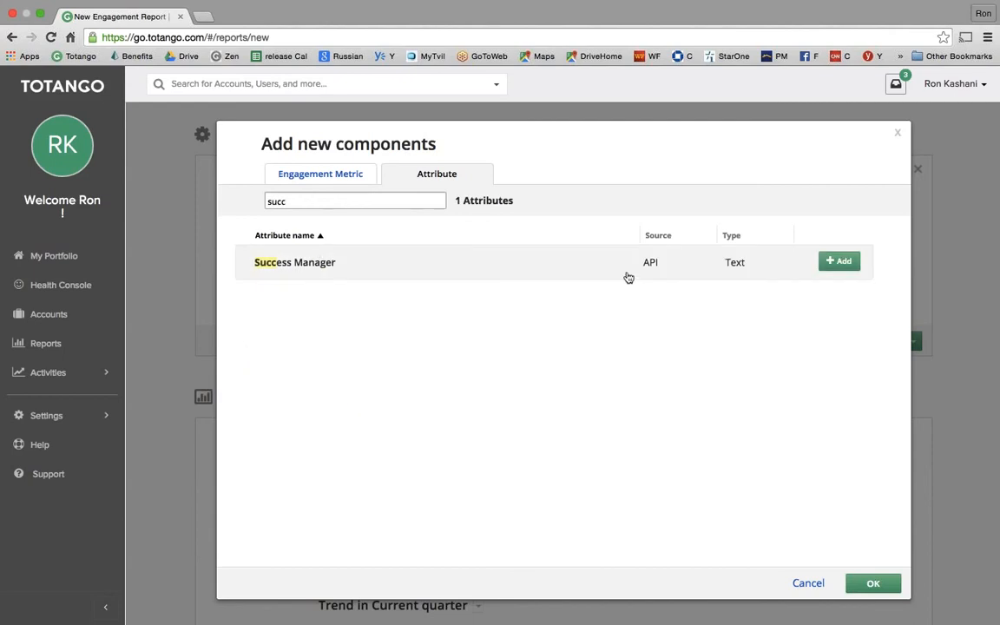
click(832, 265)
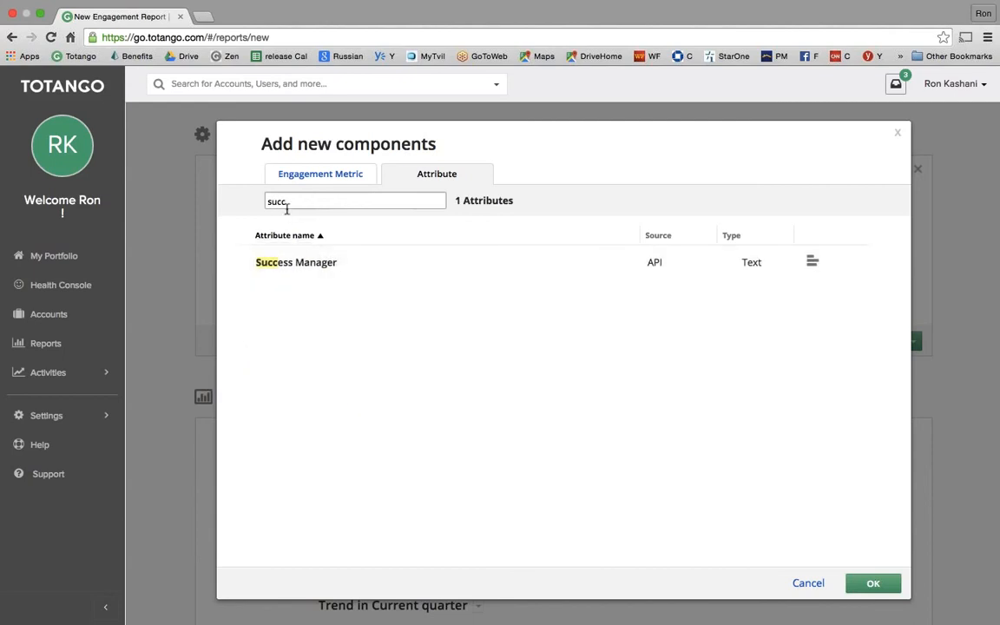
drag(286, 205, 243, 200)
text(cre)
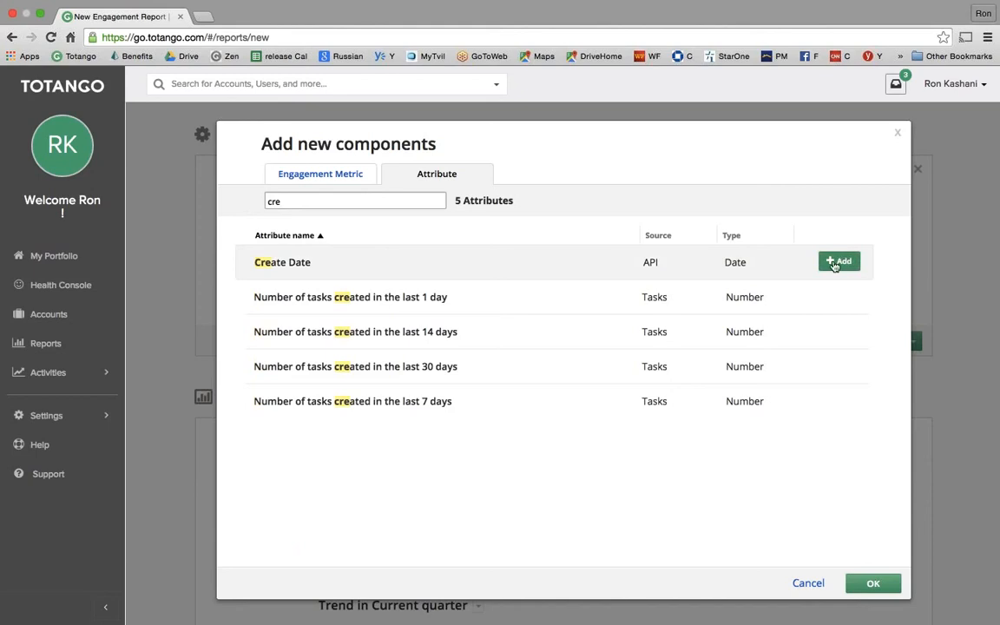
click(832, 262)
- Add the Contract Value attribute as a component and confirm the new components
drag(295, 201, 248, 199)
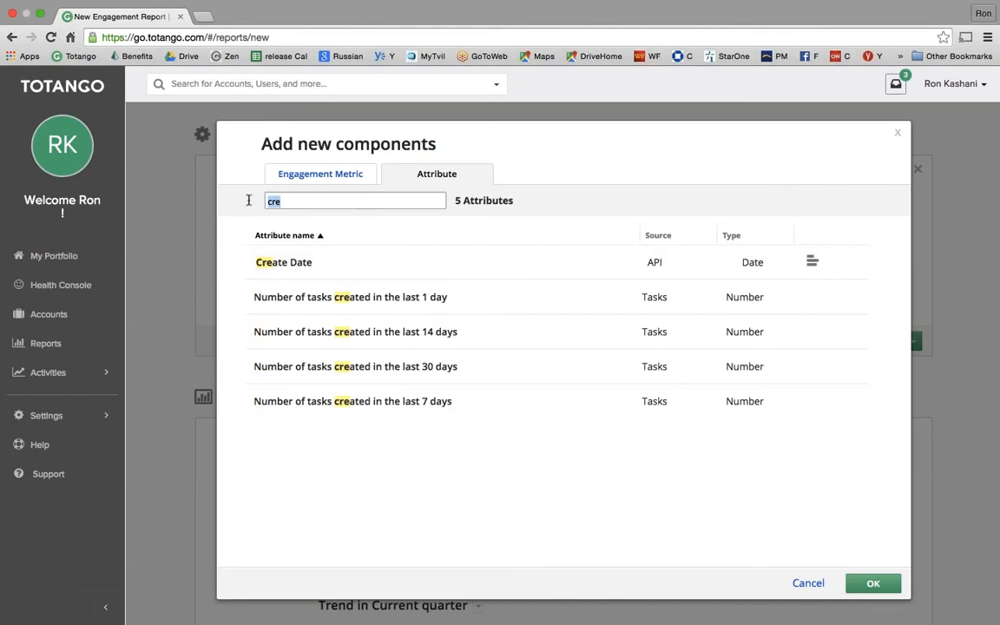
key(BackSpace)
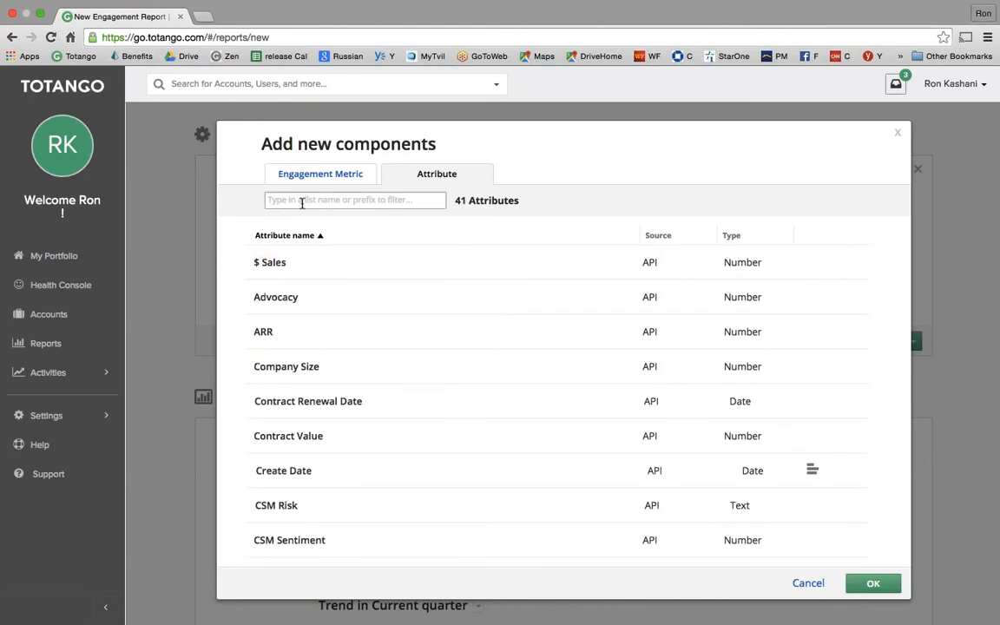
text(va)
mouse_move(760, 269)
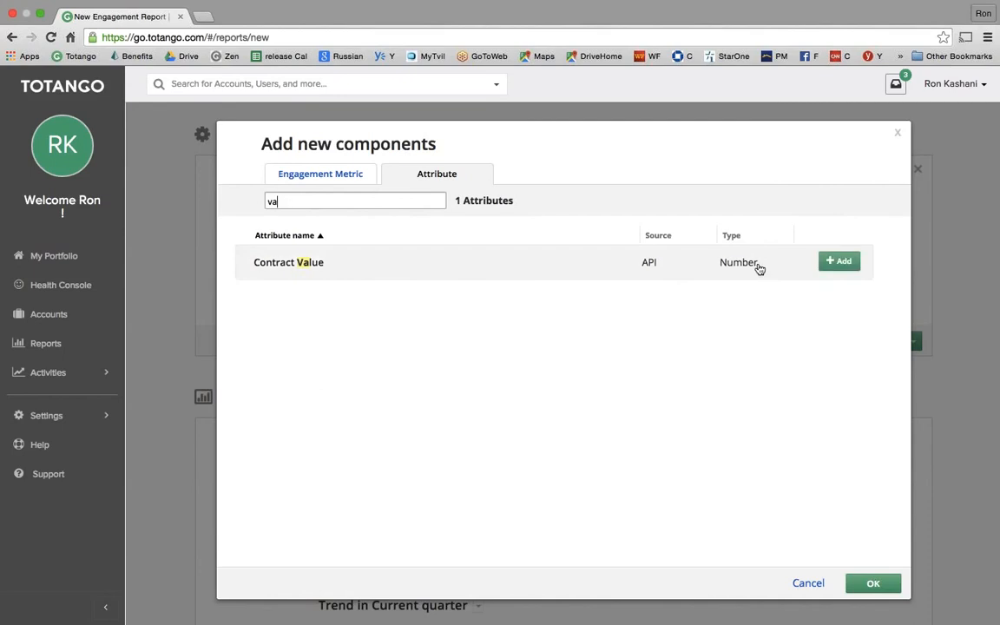
click(834, 262)
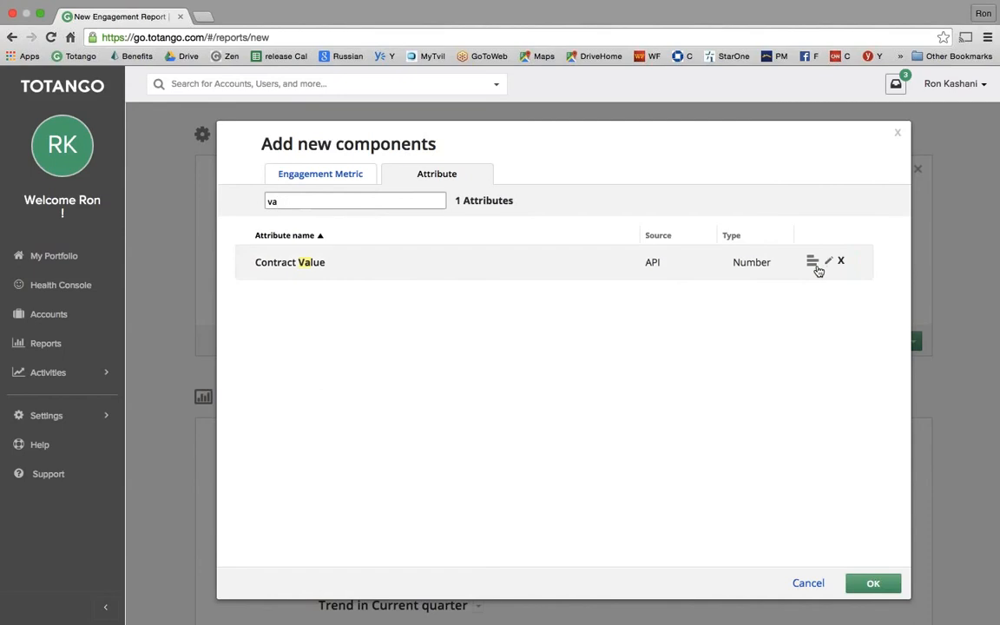
click(873, 583)
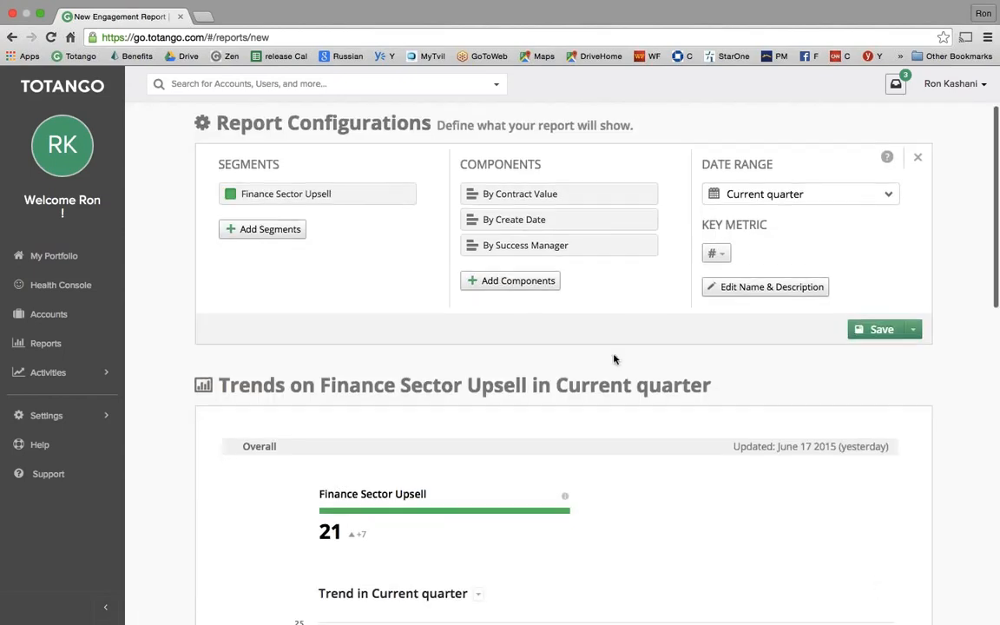
- Review the trend and breakdown charts and open the By Contract Value breakdown's options
scroll(615, 347, down, 5)
scroll(617, 323, down, 7)
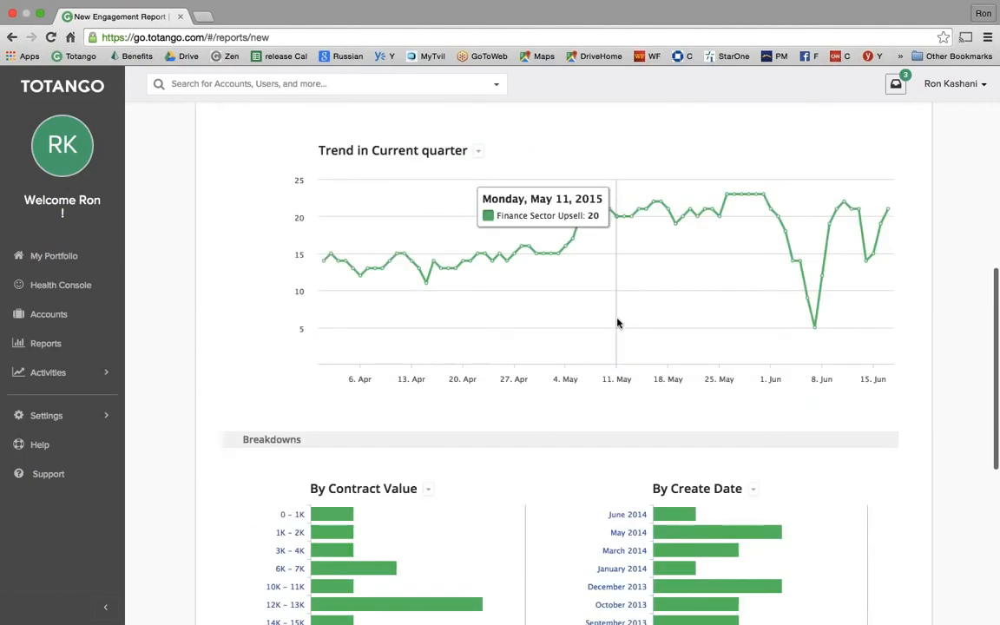
scroll(617, 323, down, 1)
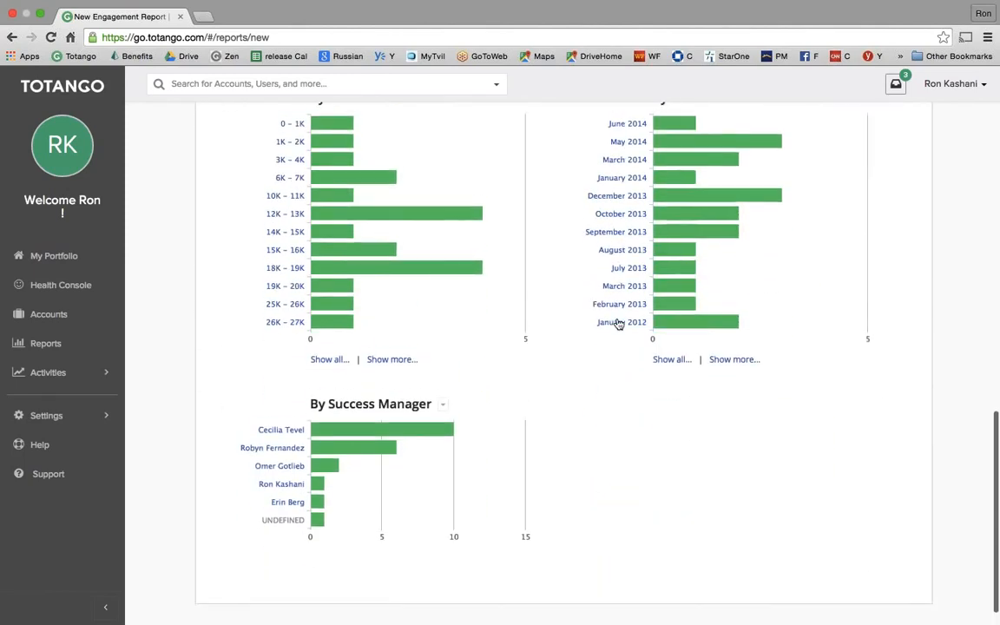
scroll(619, 323, up, 1)
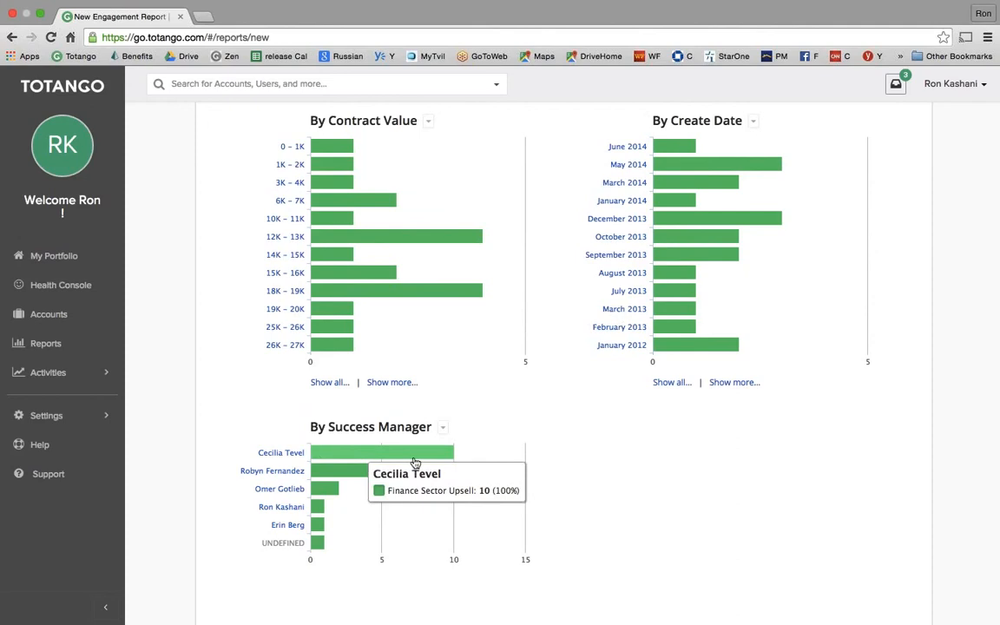
mouse_move(475, 471)
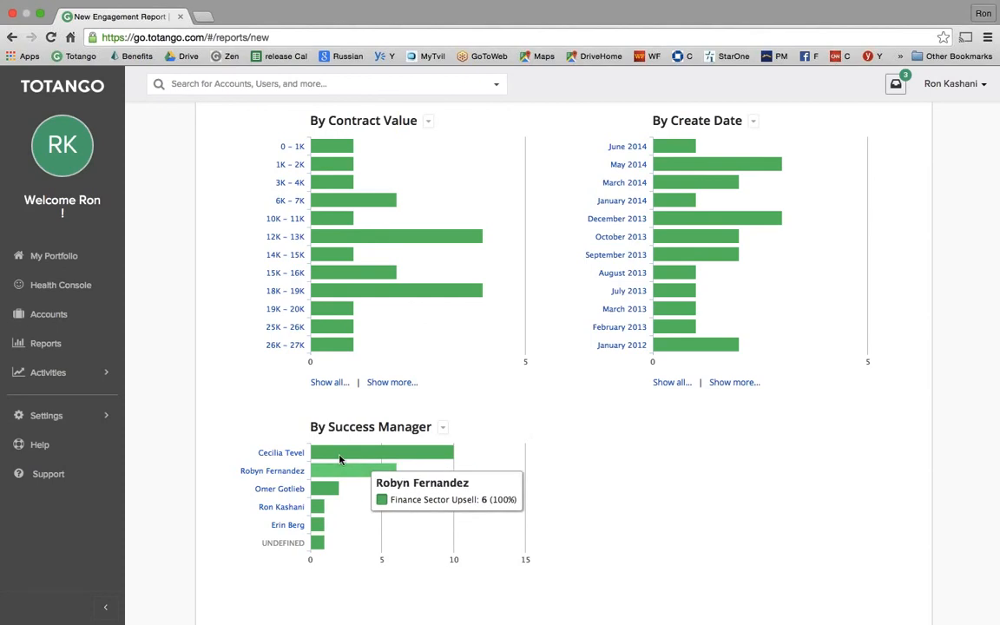
mouse_move(341, 497)
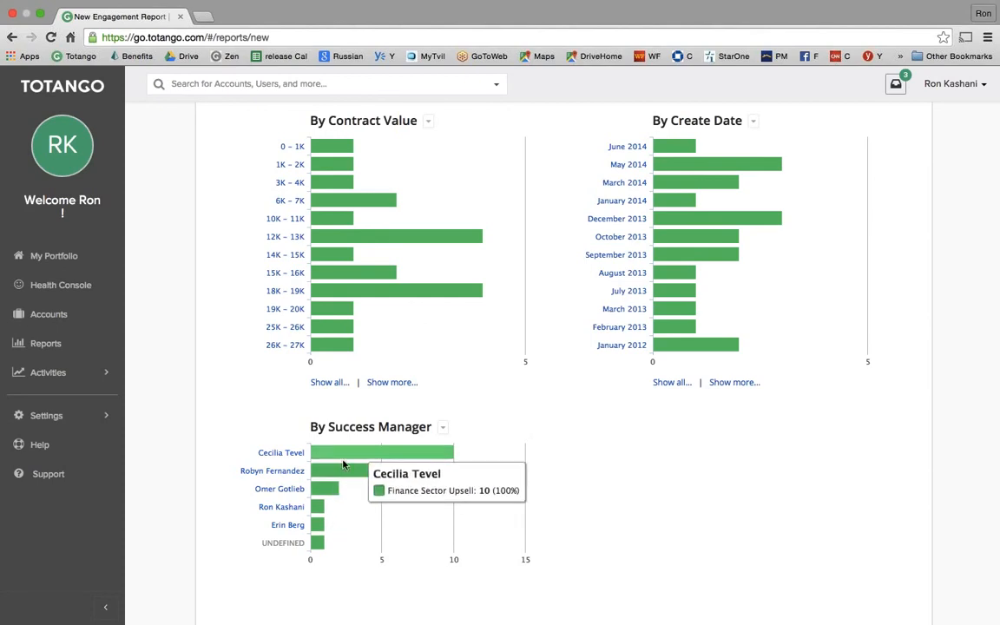
scroll(373, 347, up, 1)
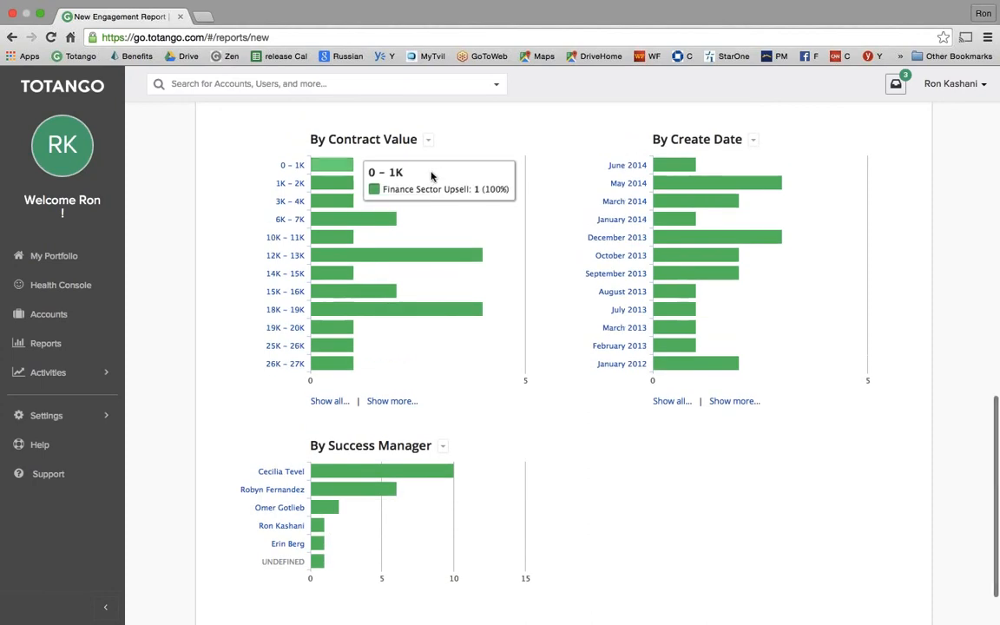
click(427, 140)
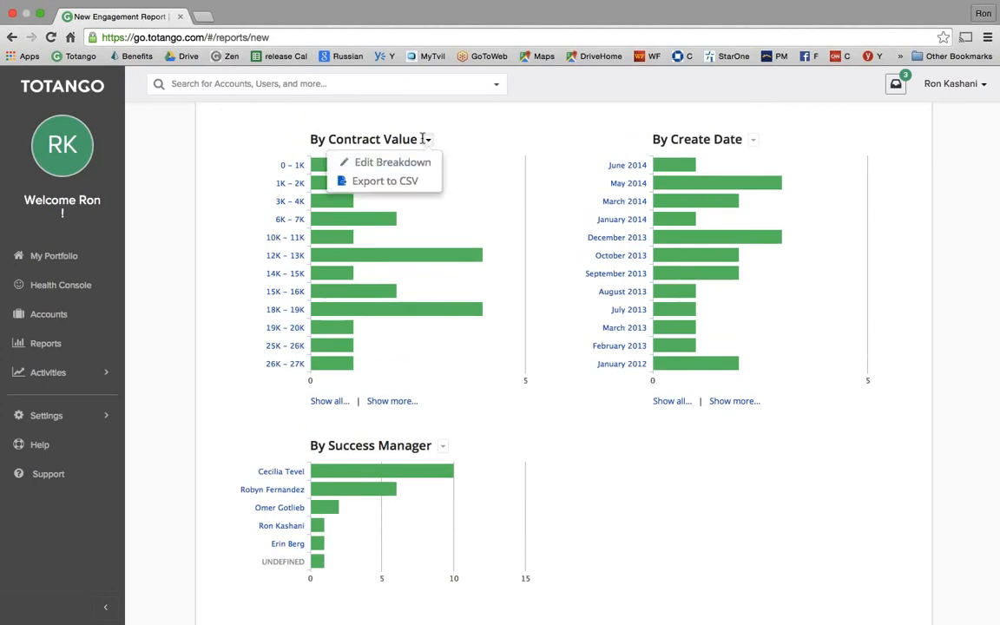
- Set the By Contract Value breakdown interval to 10,000
click(422, 163)
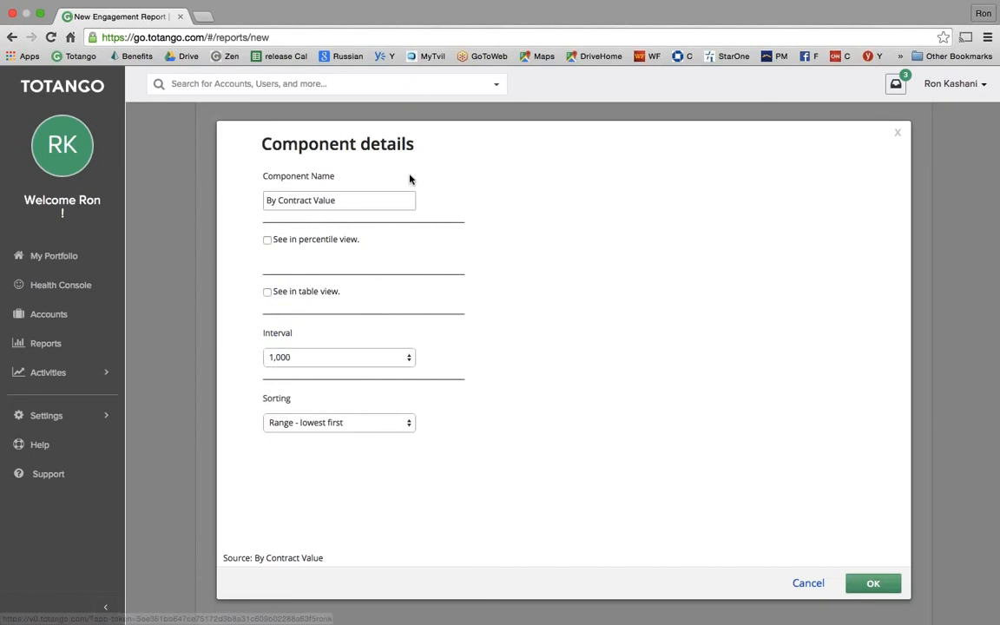
click(331, 356)
click(329, 368)
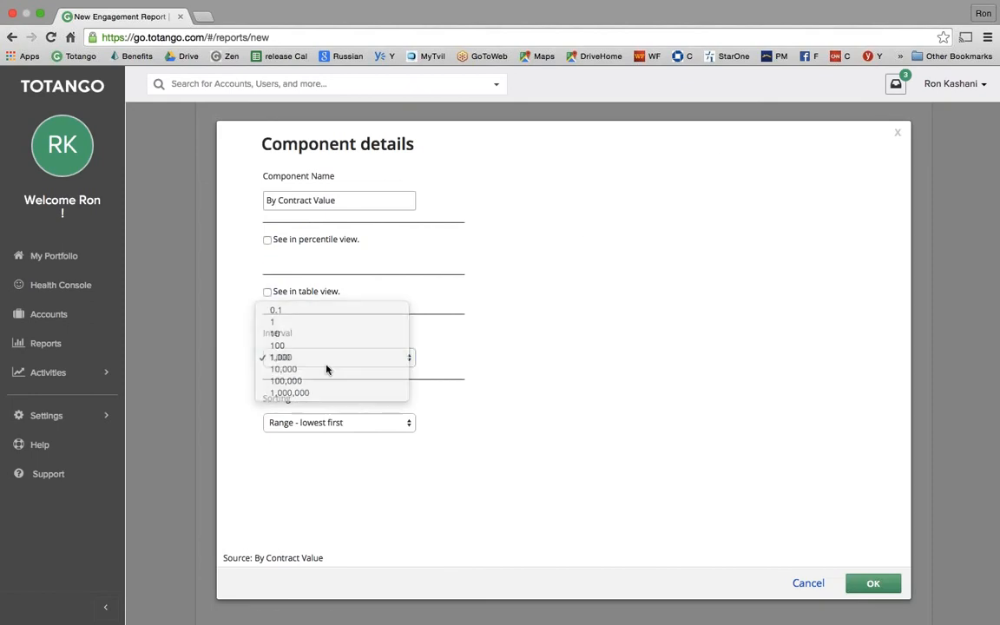
click(864, 589)
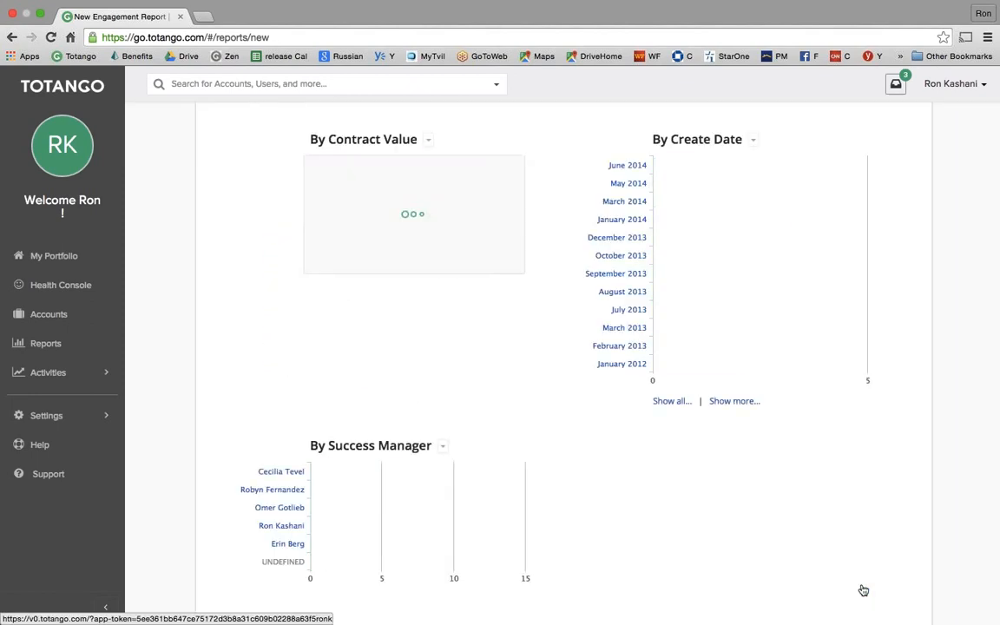
- Group the By Create Date breakdown by Year
mouse_move(346, 217)
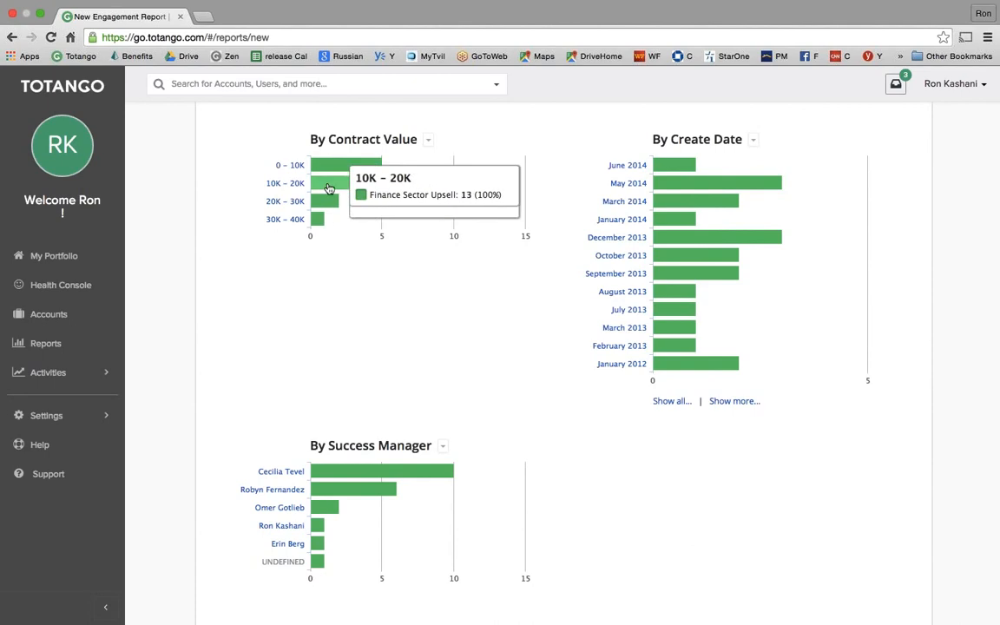
click(753, 141)
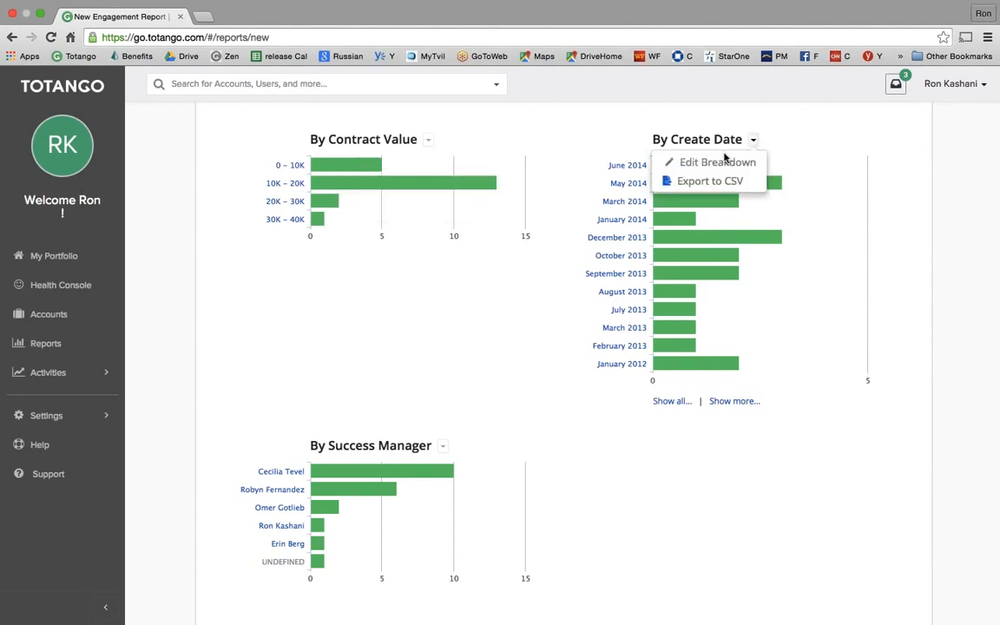
click(720, 163)
click(299, 363)
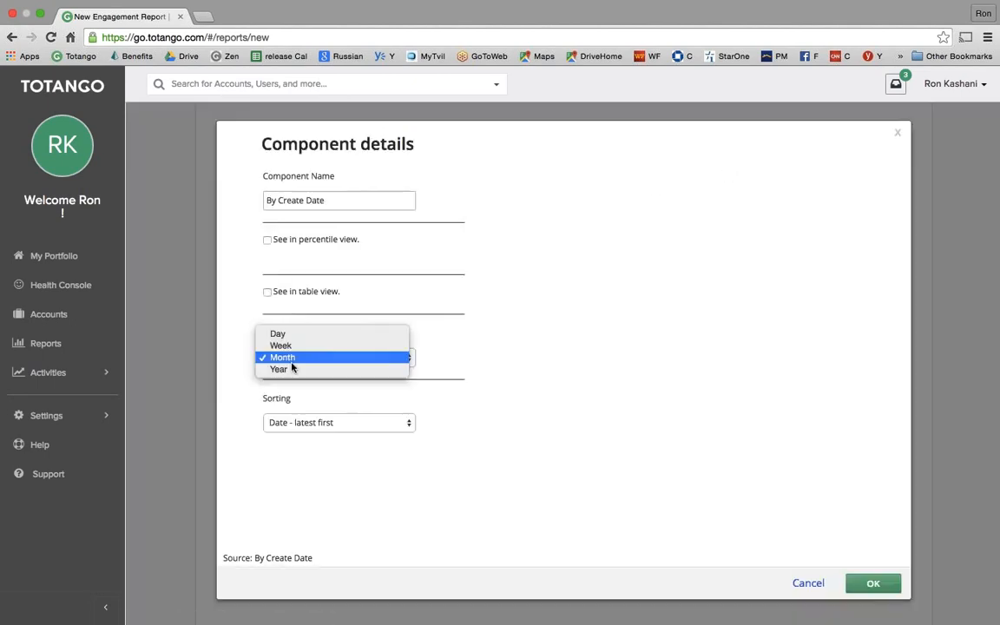
click(303, 369)
click(869, 582)
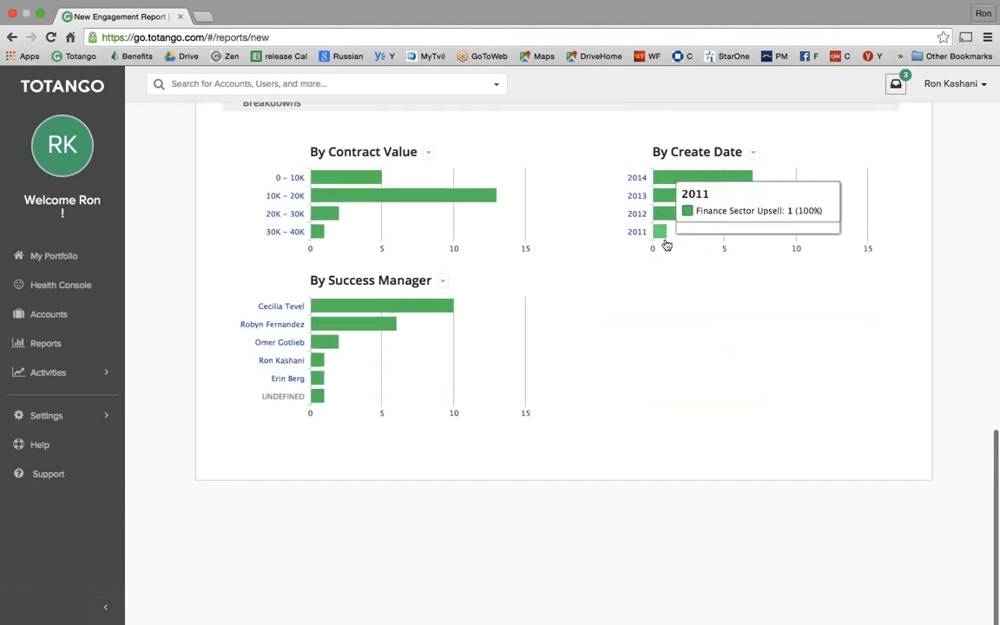
- Scroll back to the top of the report and go to the Accounts Active Lists
mouse_move(686, 205)
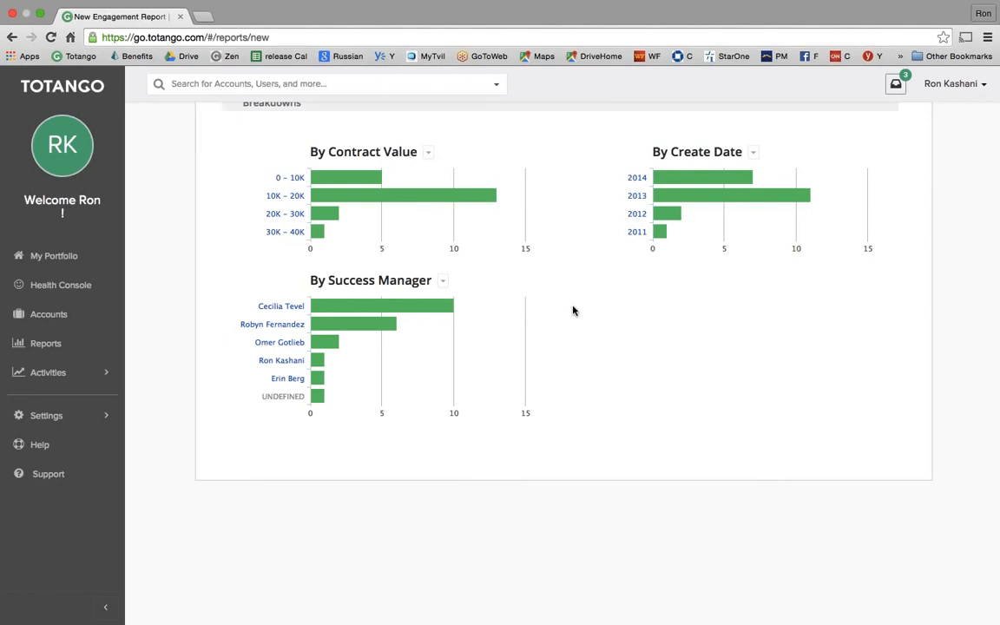
scroll(573, 310, up, 5)
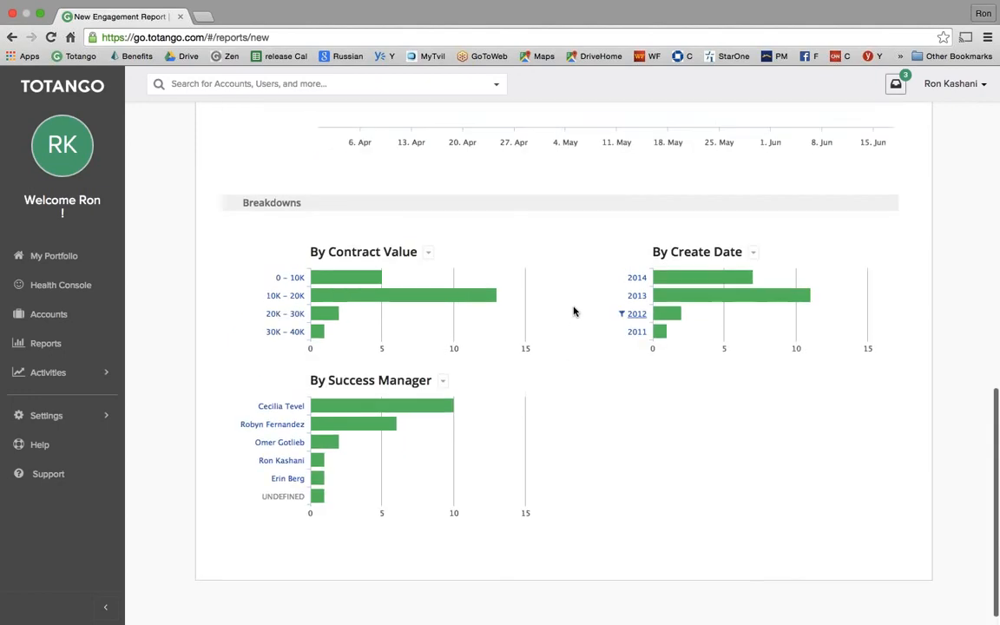
scroll(573, 310, up, 8)
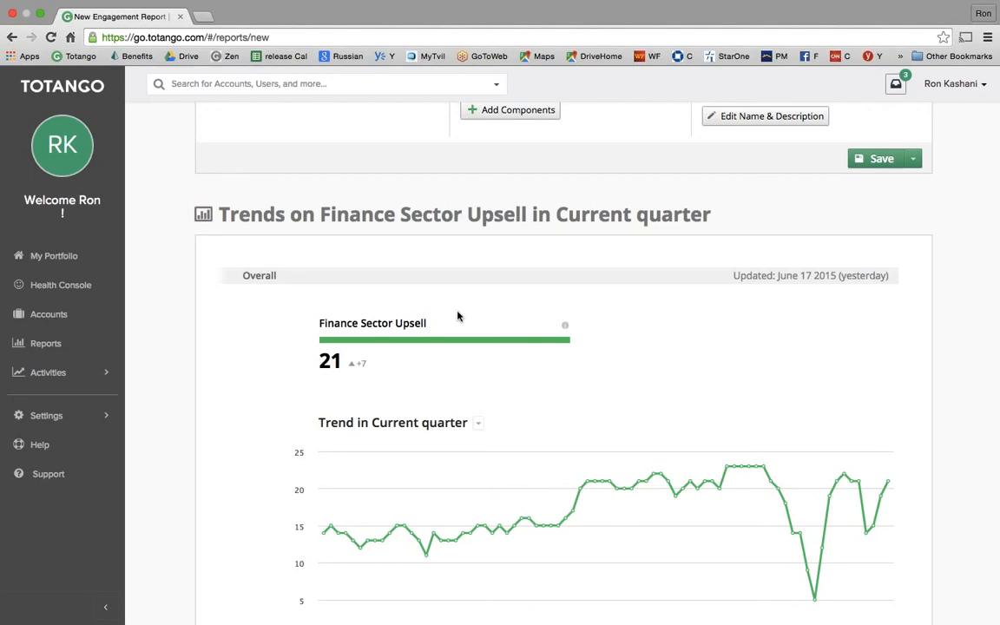
scroll(458, 316, up, 2)
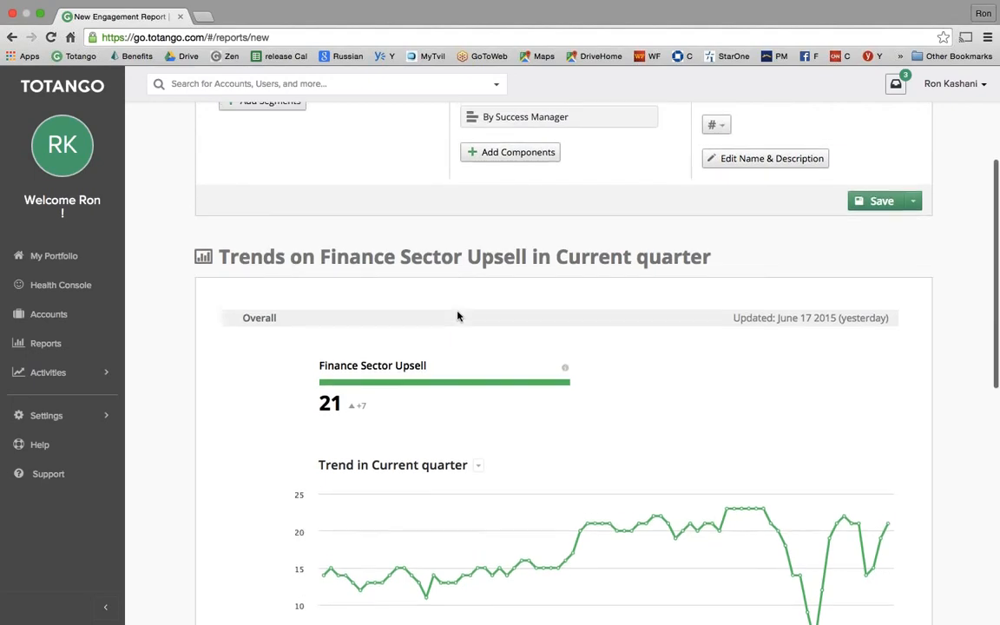
scroll(426, 323, up, 2)
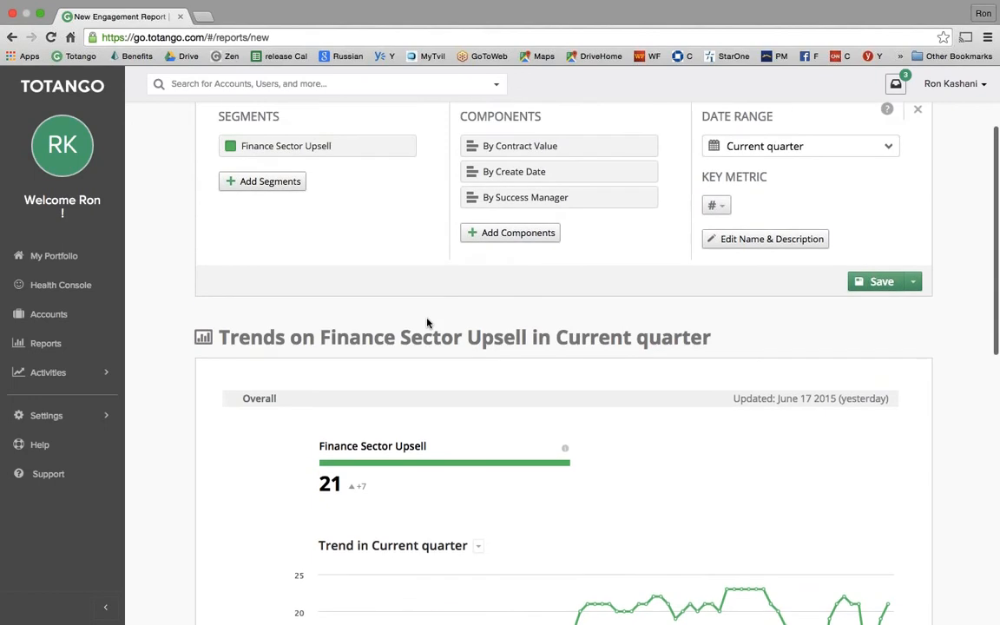
click(45, 322)
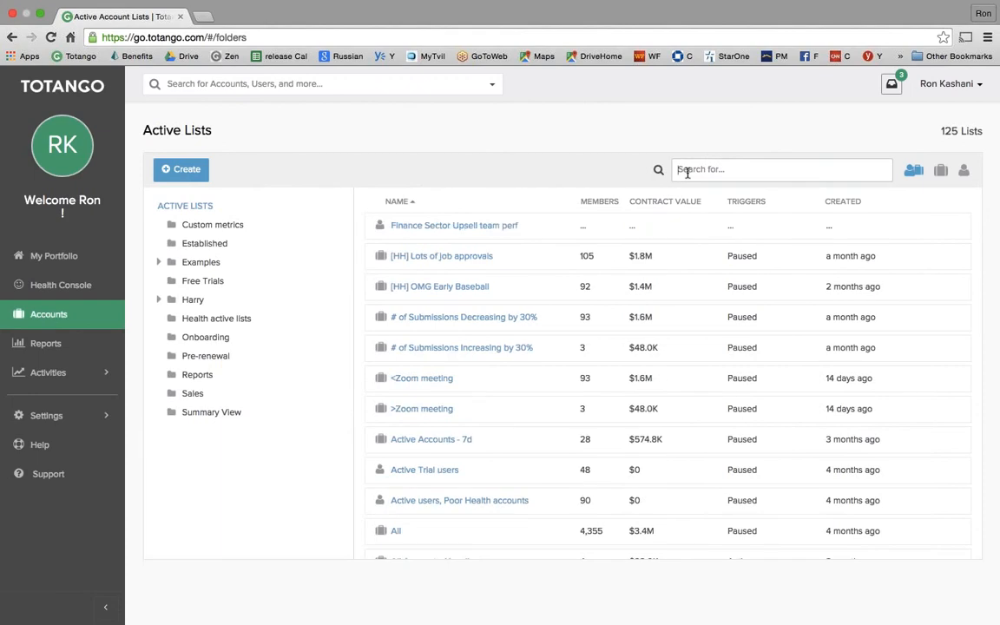
- Search the active lists for 'fi' and open Finance Sector Upsell
click(687, 171)
text(fi)
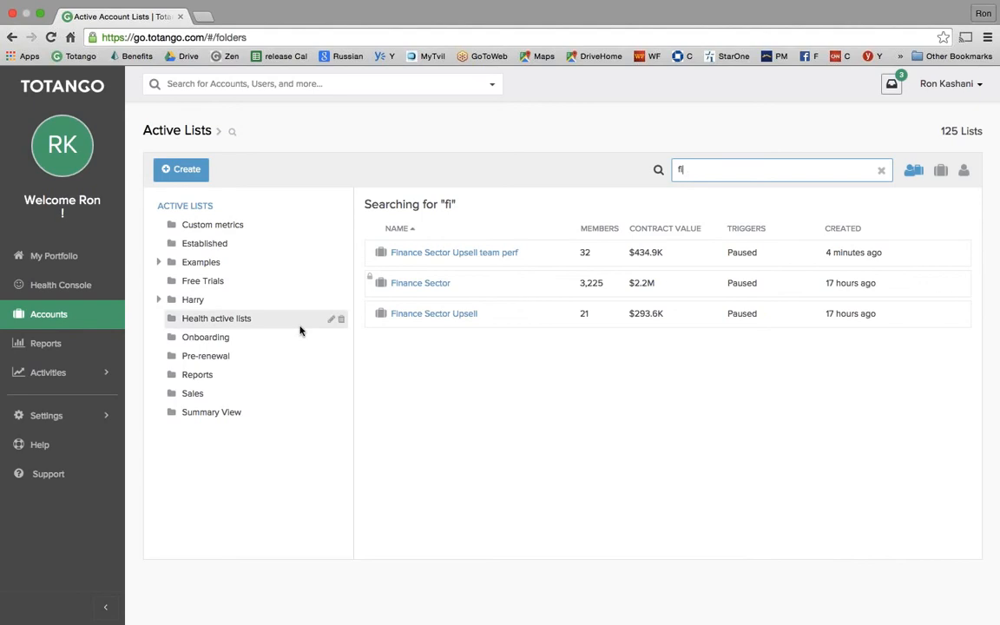
click(430, 317)
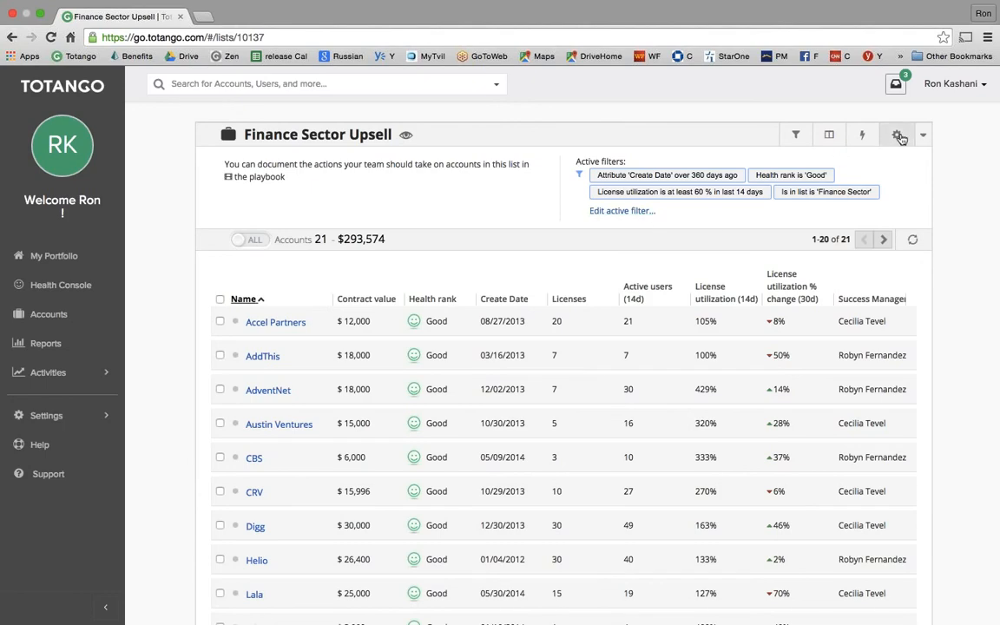
- Confirm the list settings unchanged, switch to MY accounts, then back to ALL 21 accounts
click(814, 129)
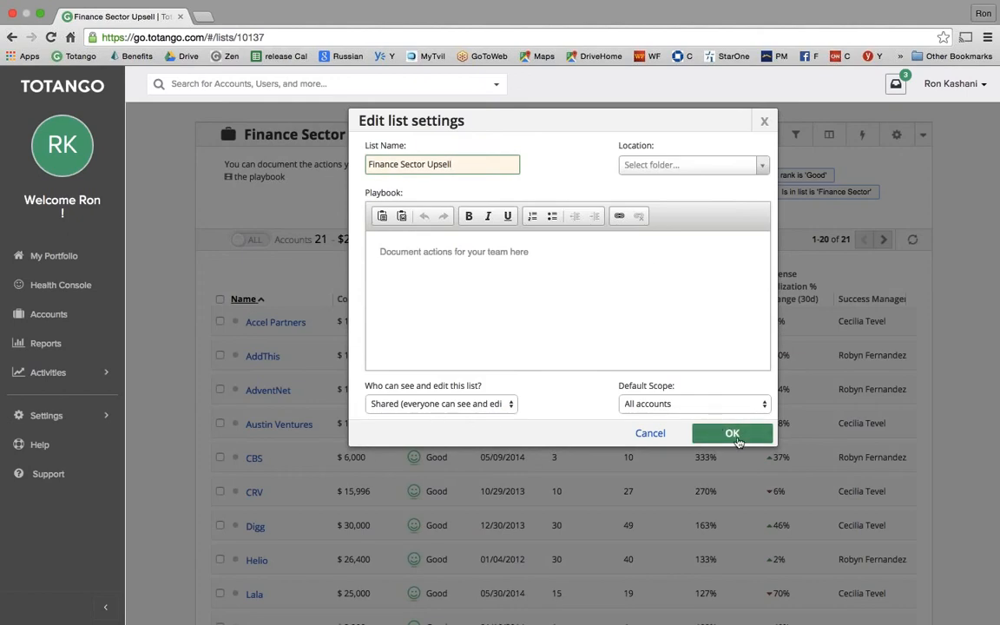
click(737, 441)
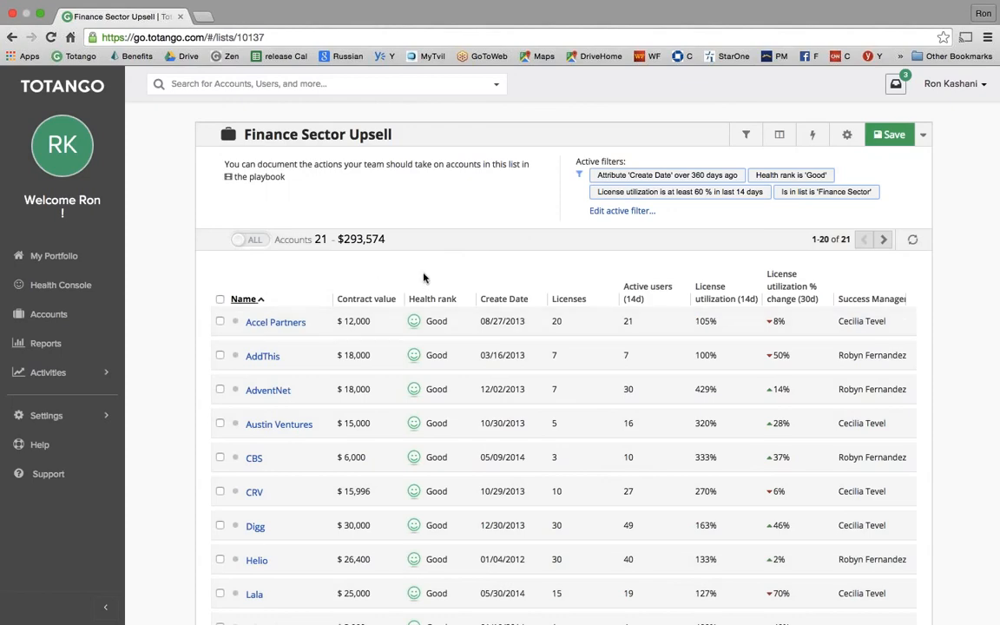
click(241, 246)
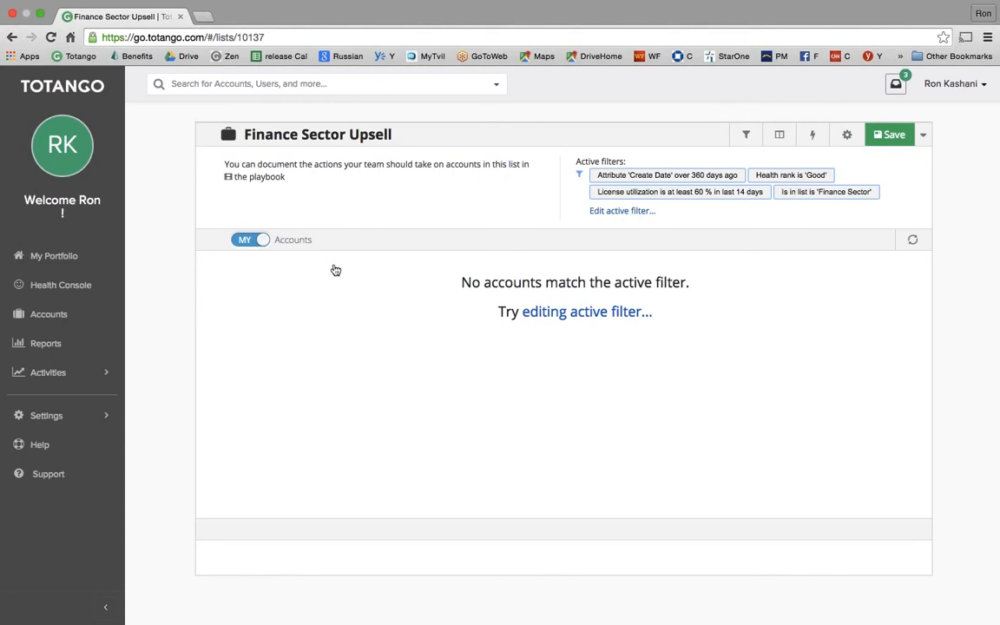
click(259, 241)
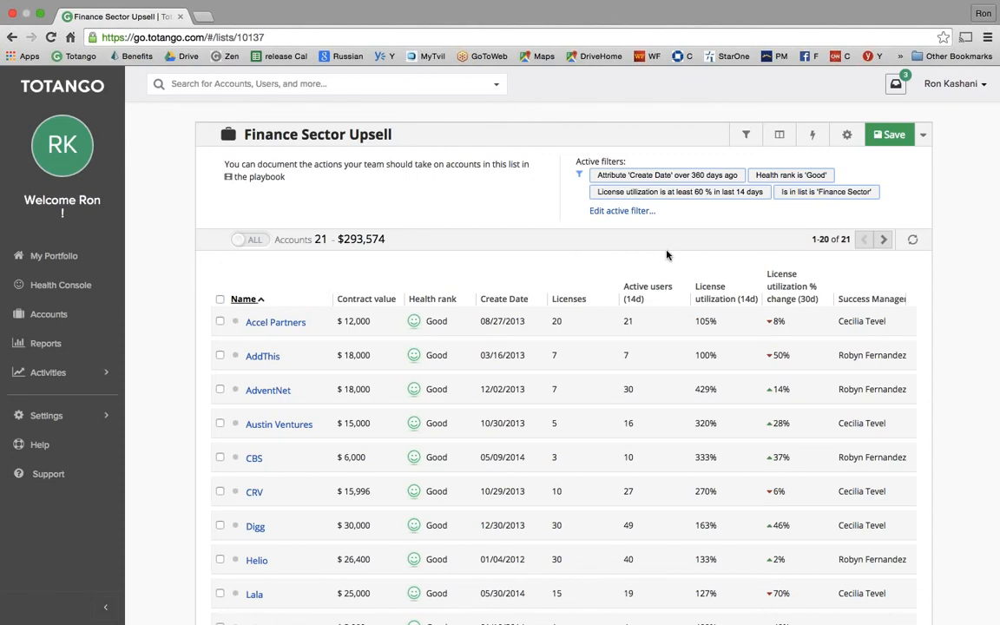
- Add an On Entry 'Notify by email' trigger addressed to a team member's e-mail address
click(812, 137)
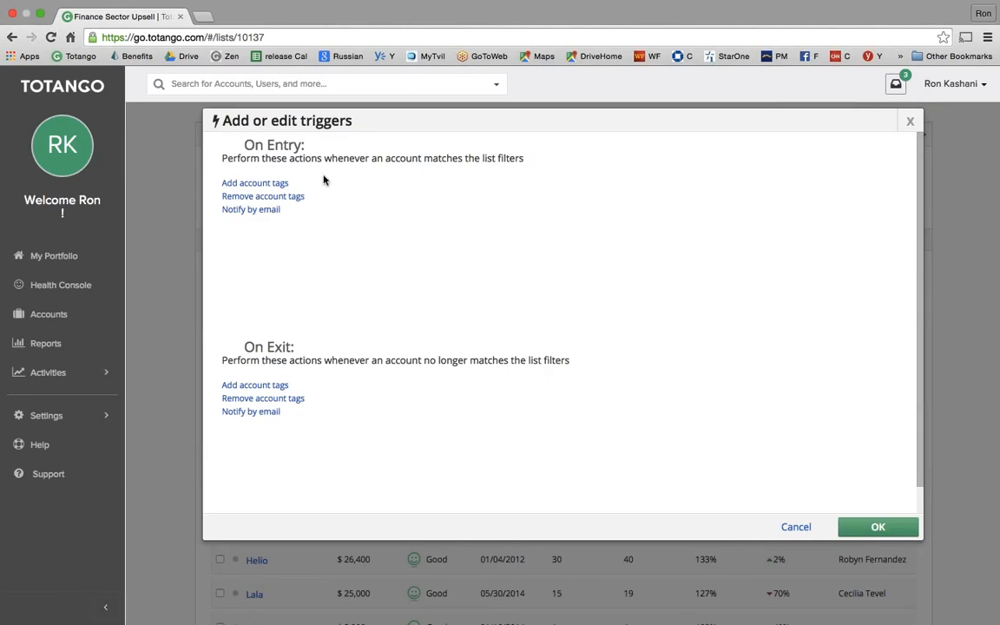
click(254, 211)
click(496, 196)
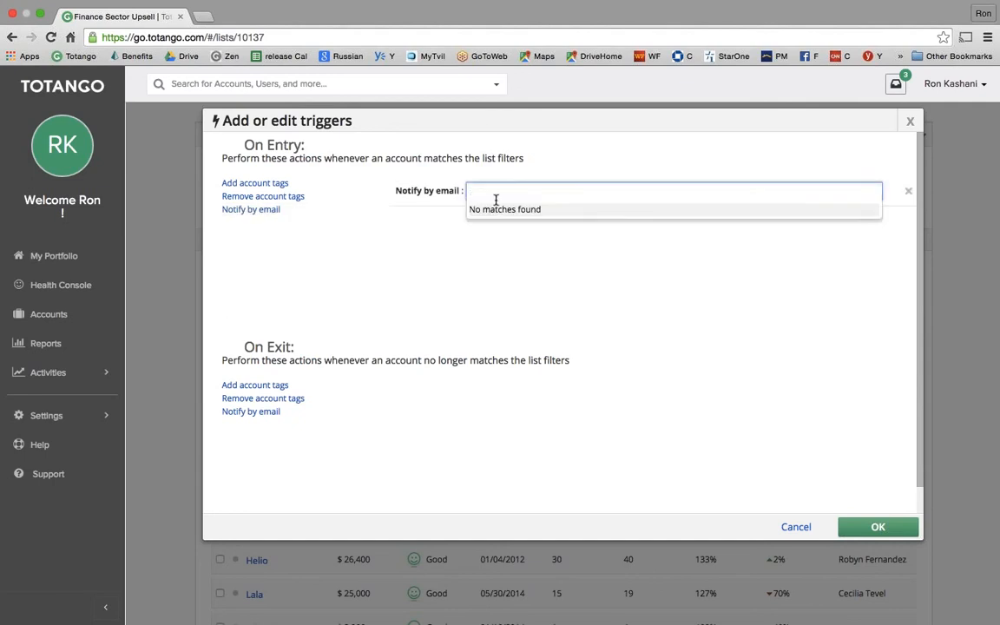
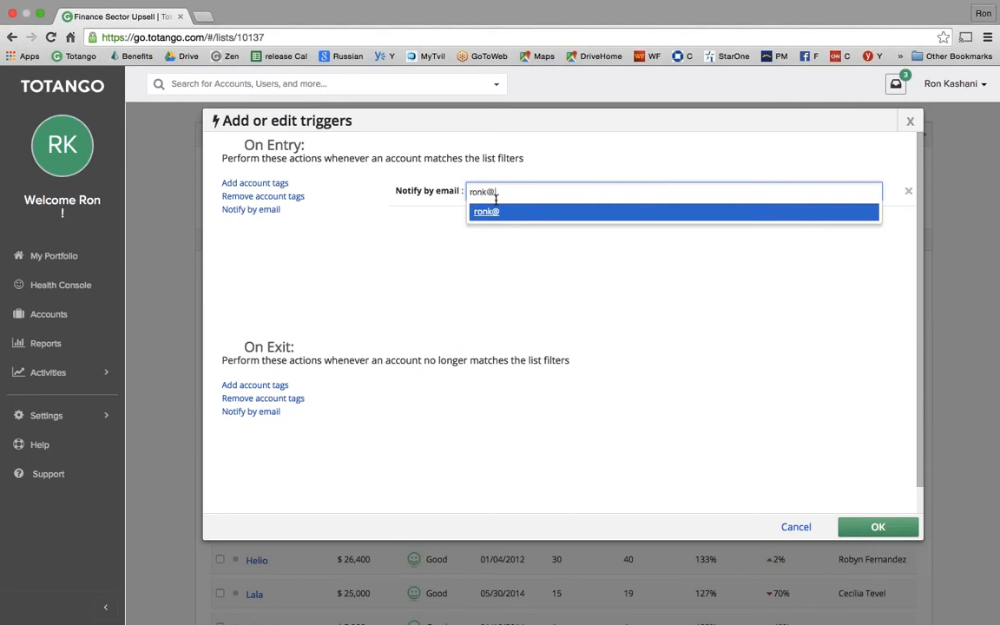
key(Return)
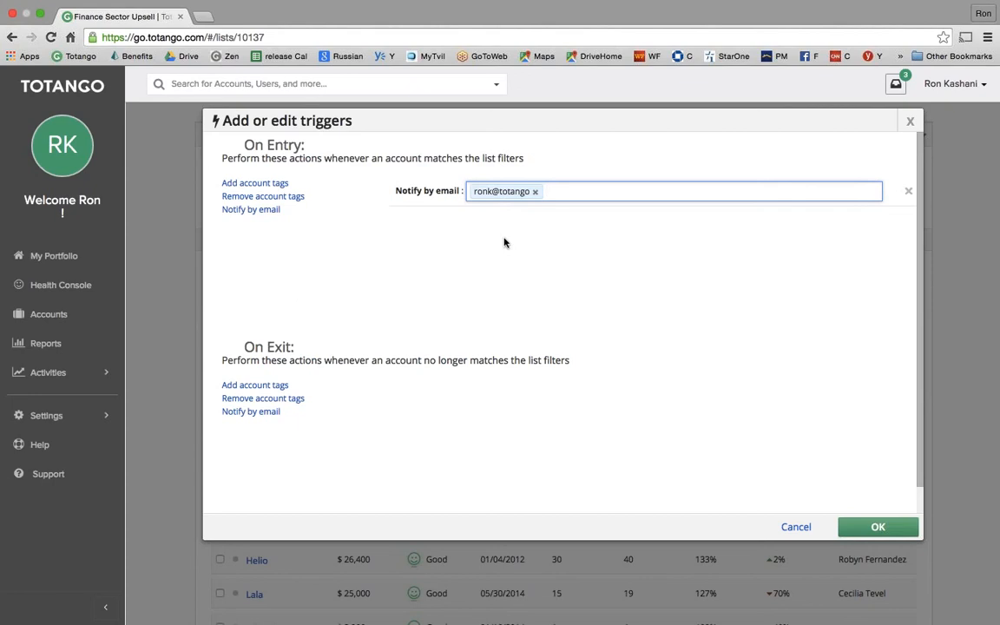
click(878, 527)
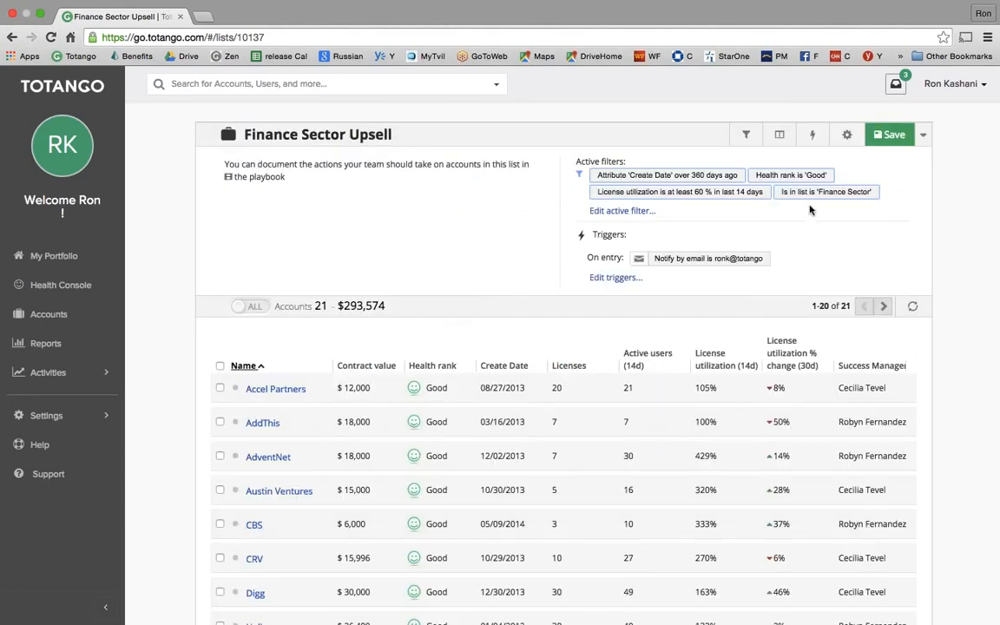
- Save and activate the triggers, follow the list, then pause triggers and edit the active filter
click(892, 137)
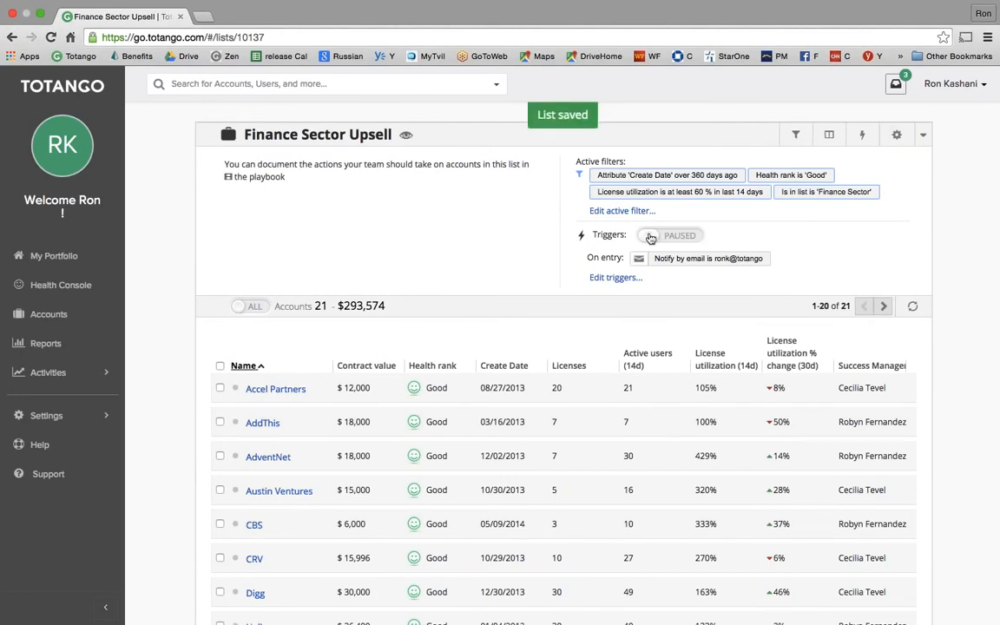
click(651, 237)
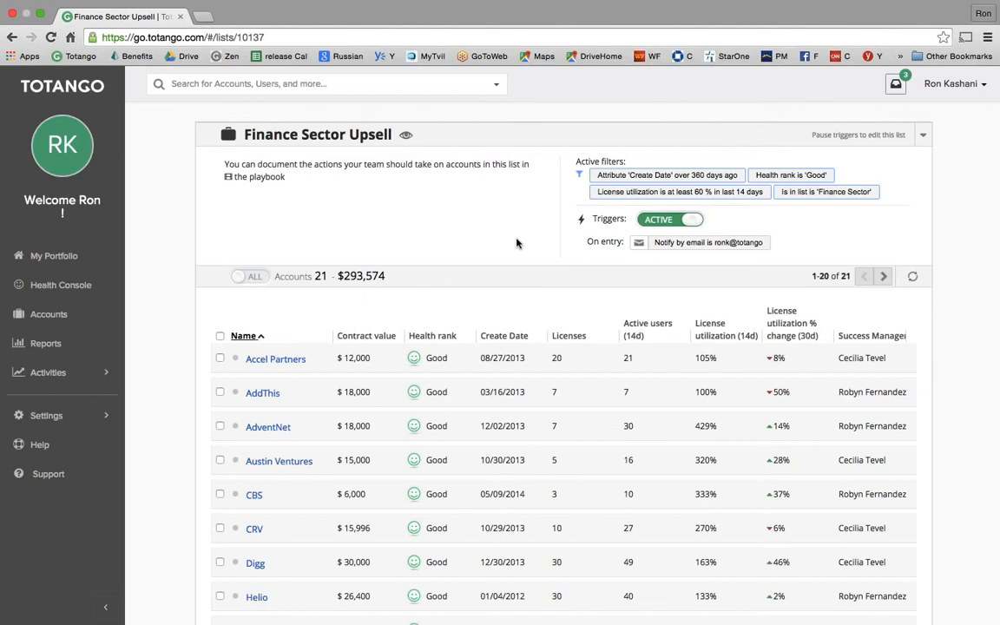
click(407, 139)
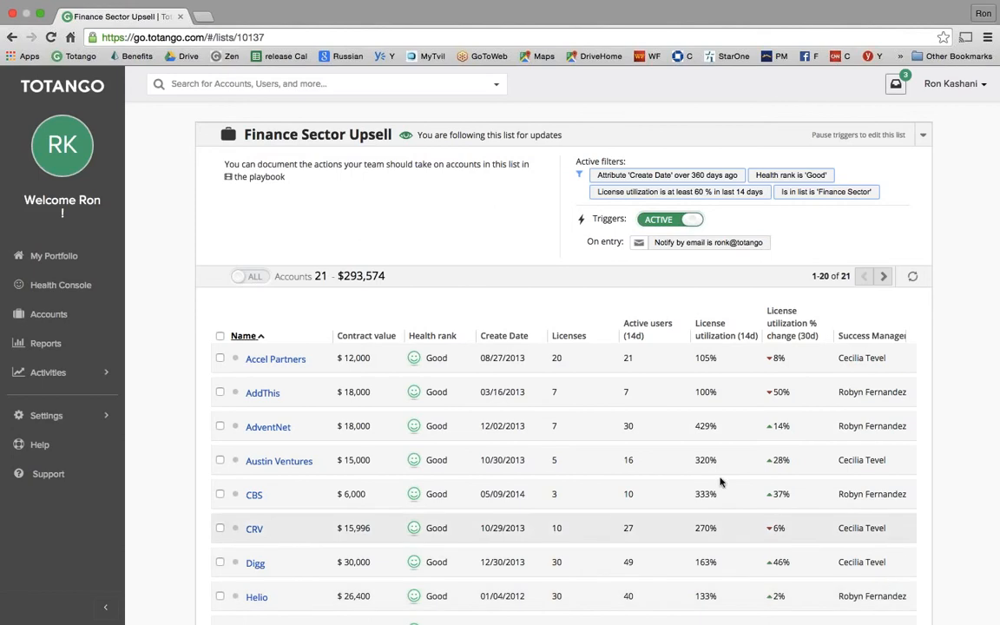
click(684, 233)
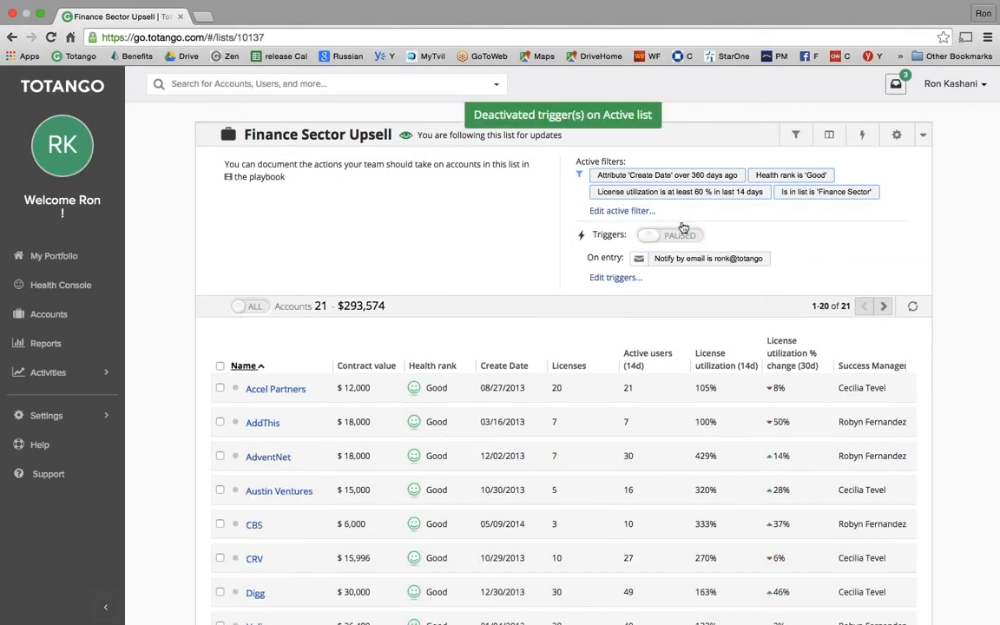
click(608, 212)
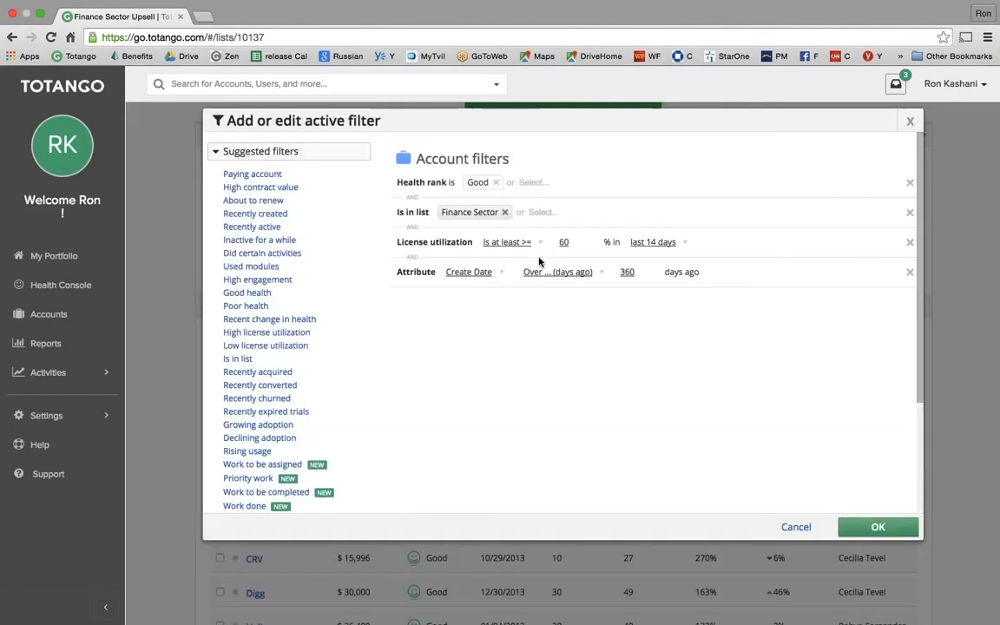